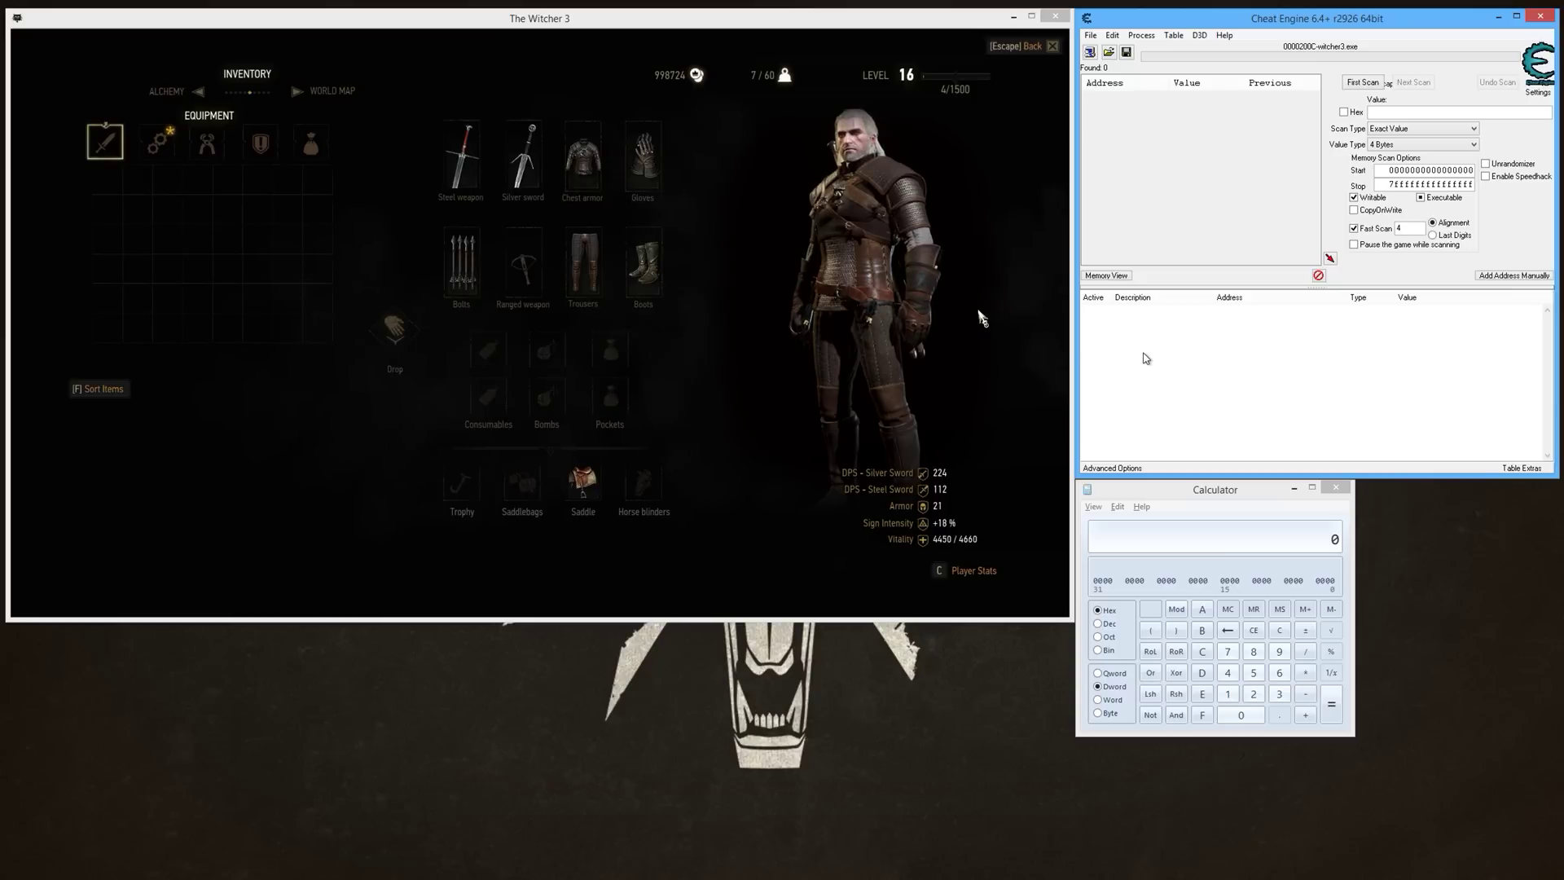
Set the calculator to Programmer mode with decimal number entry.
{"action": "left_click", "coordinate": [1211, 499]}
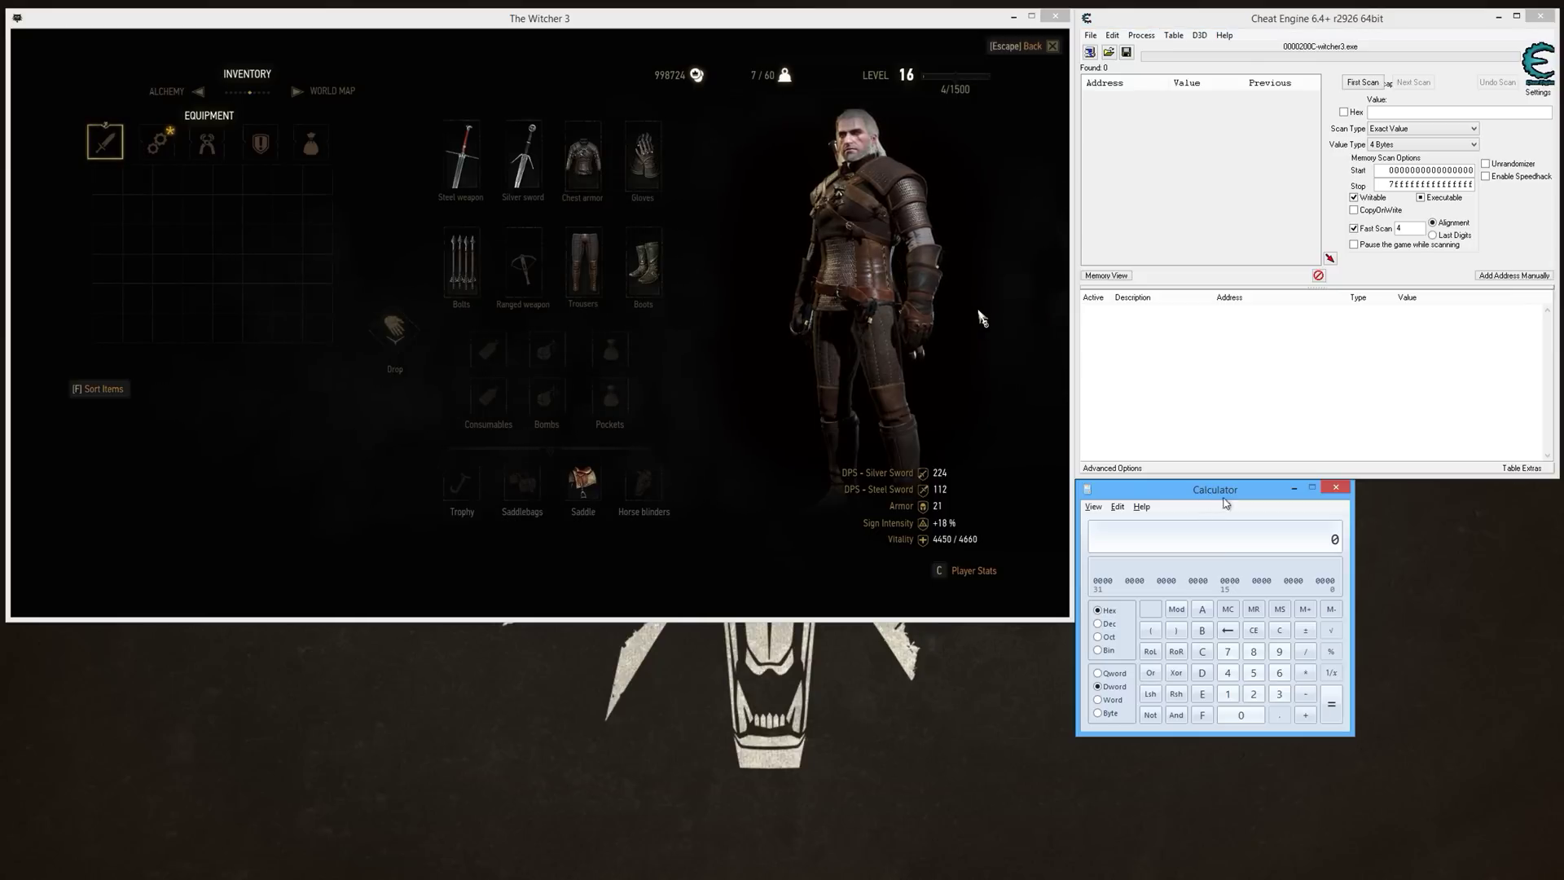
{"action": "left_click", "coordinate": [1092, 505]}
{"action": "left_click", "coordinate": [1124, 550]}
{"action": "left_click", "coordinate": [1092, 505]}
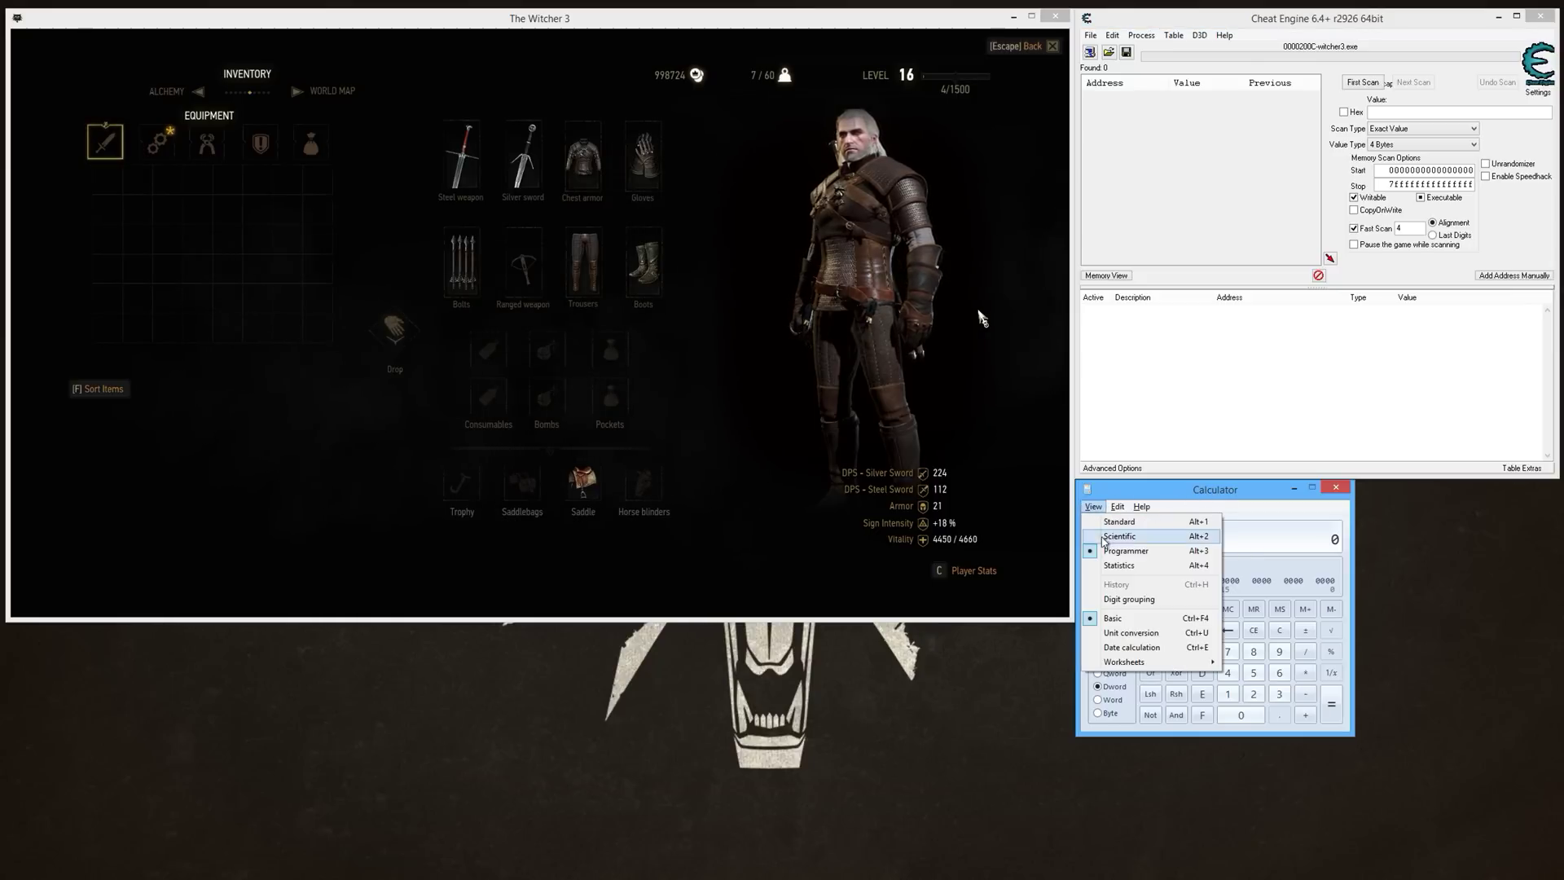
{"action": "left_click", "coordinate": [1124, 551]}
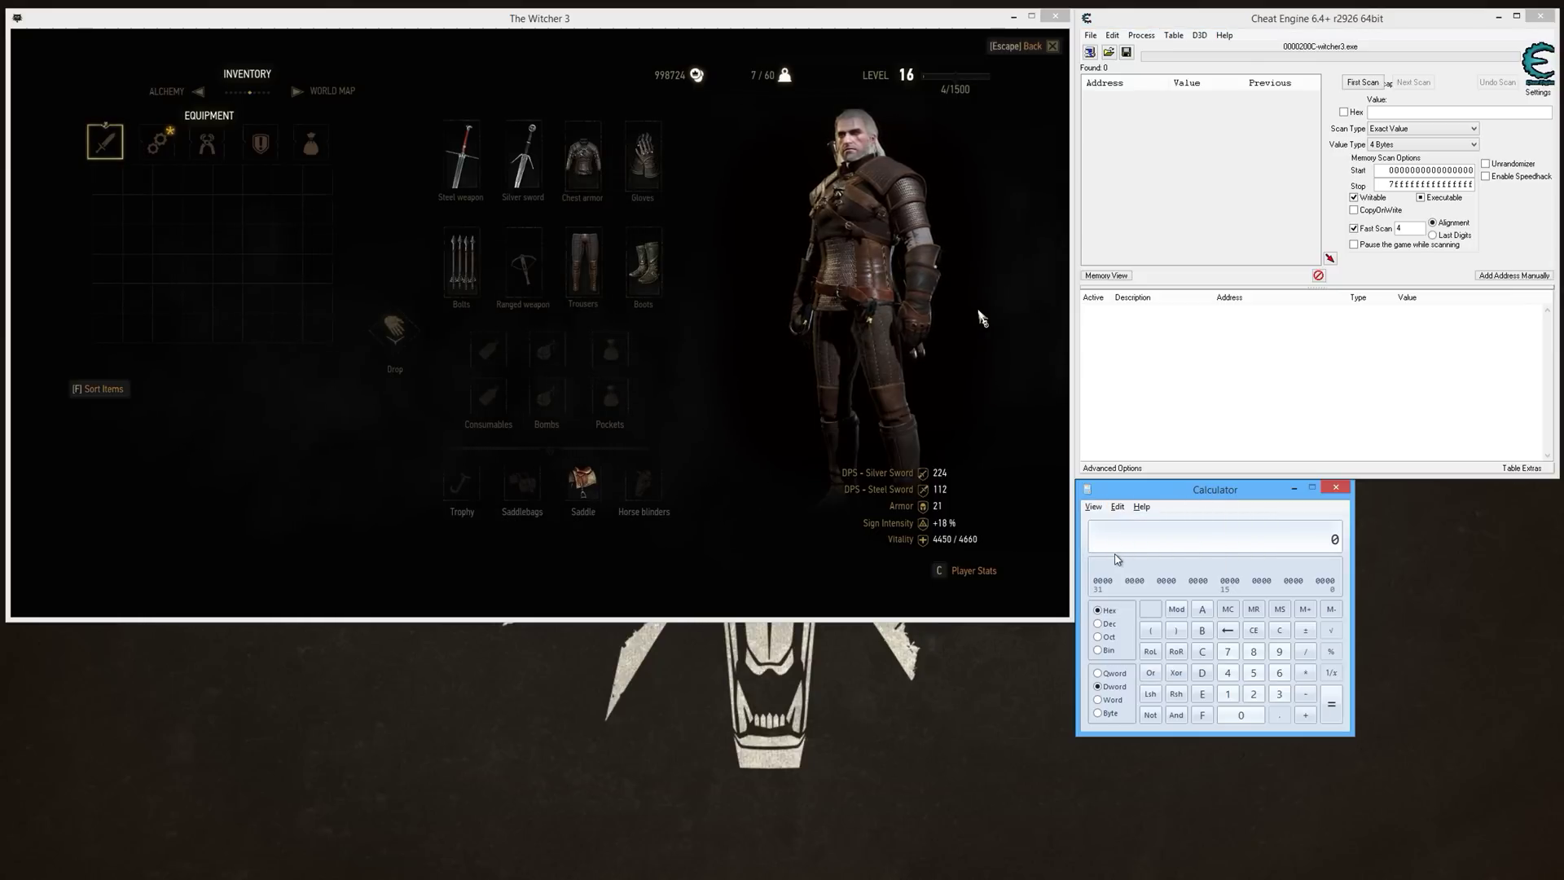
{"action": "left_click", "coordinate": [1097, 623]}
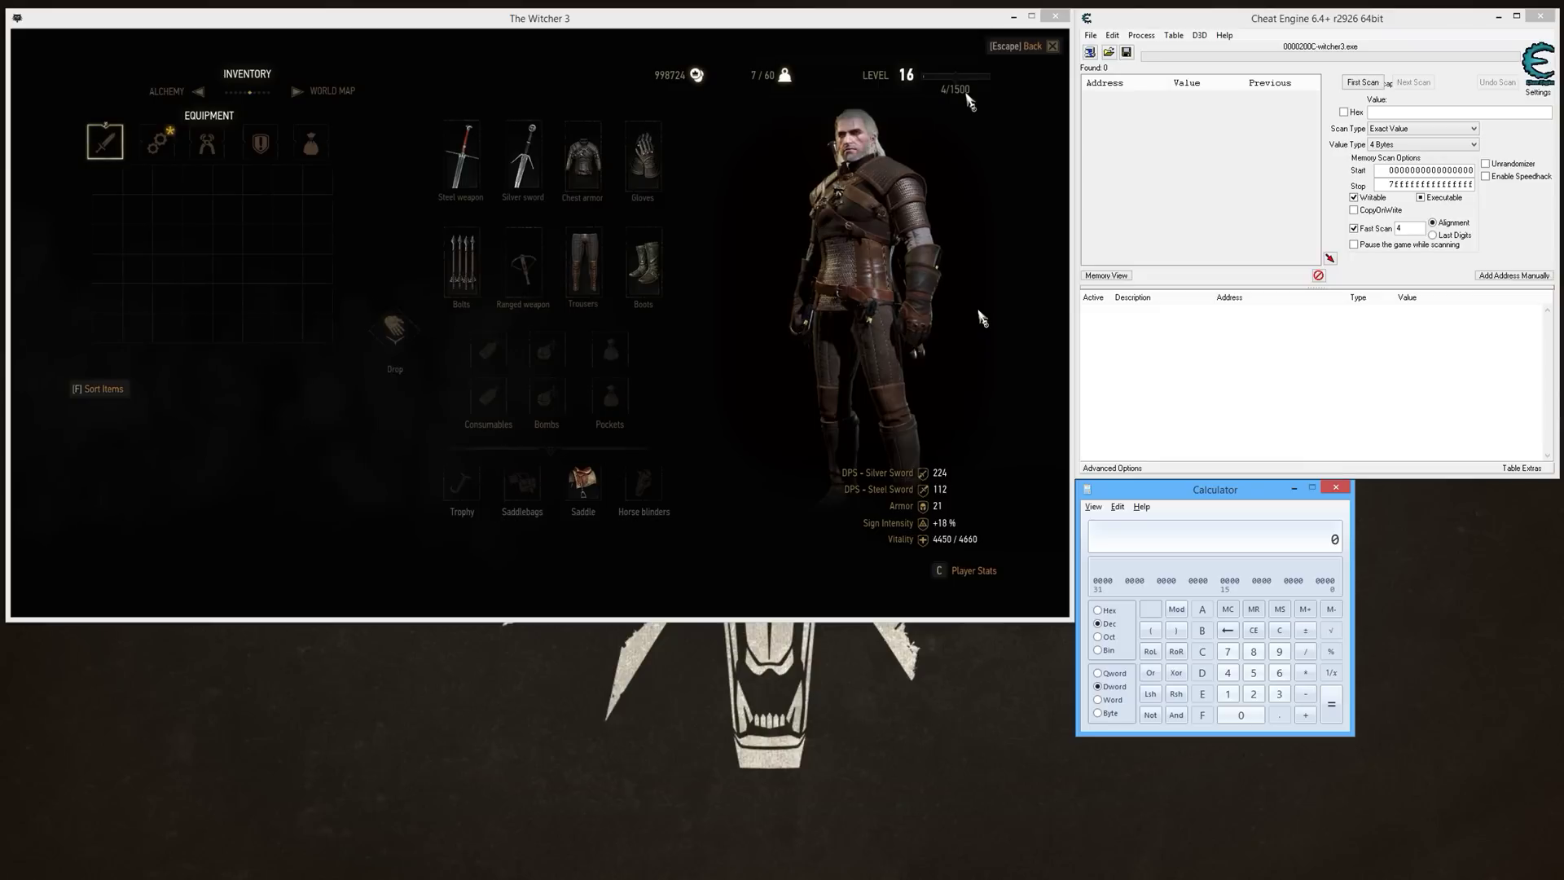
Calculate 1500 minus 4 for the remaining experience, convert the result to hexadecimal and negate it.
{"action": "left_click", "coordinate": [1227, 693]}
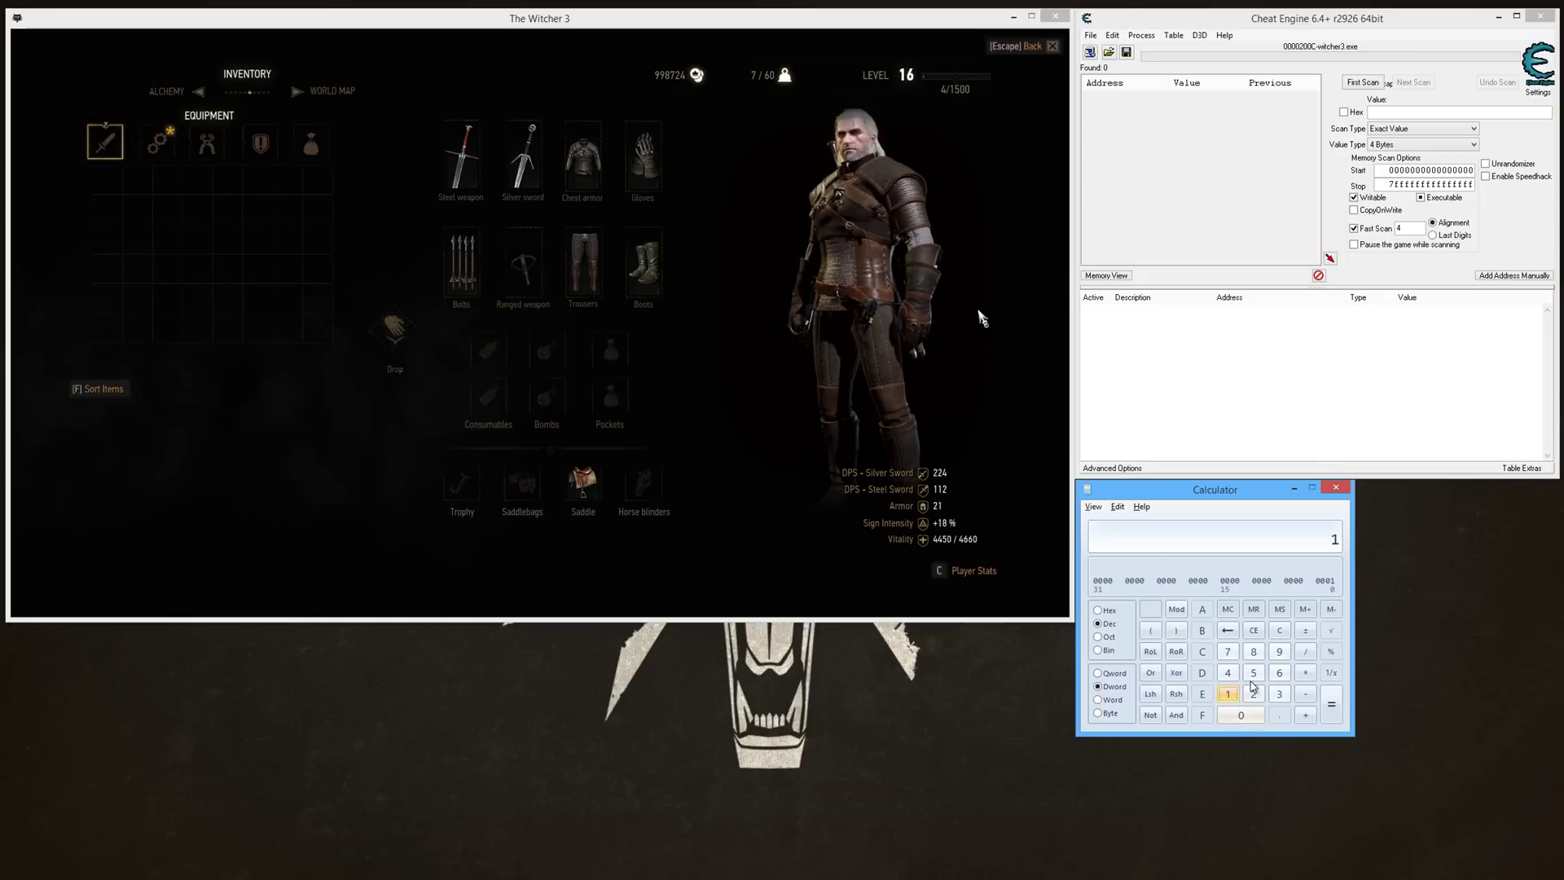
{"action": "left_click", "coordinate": [1253, 672]}
{"action": "left_click", "coordinate": [1240, 715]}
{"action": "left_click", "coordinate": [1240, 714]}
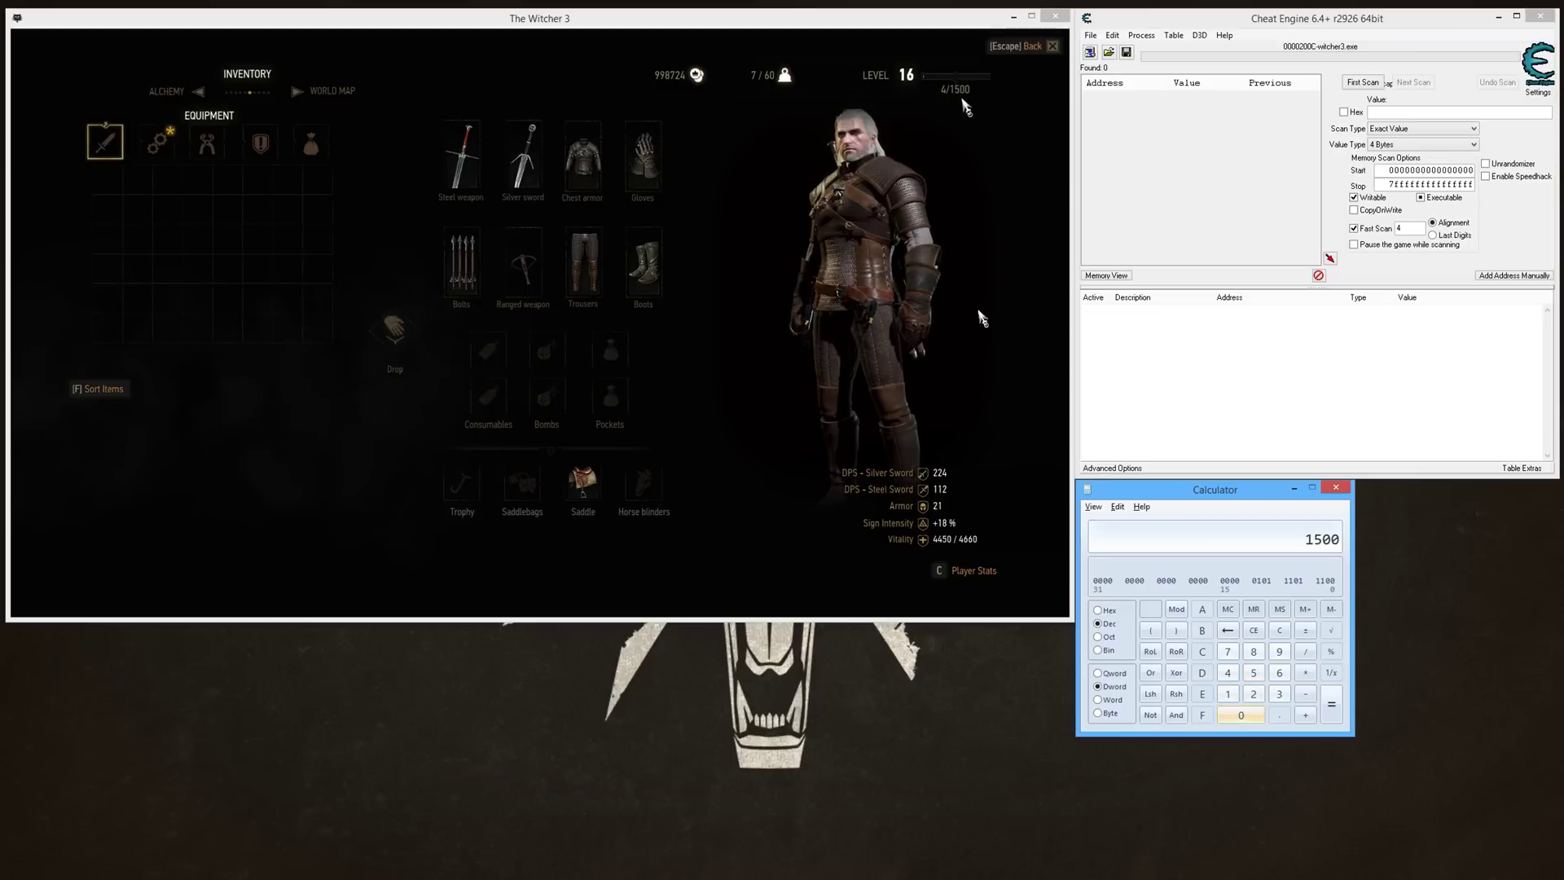
{"action": "left_click", "coordinate": [982, 318]}
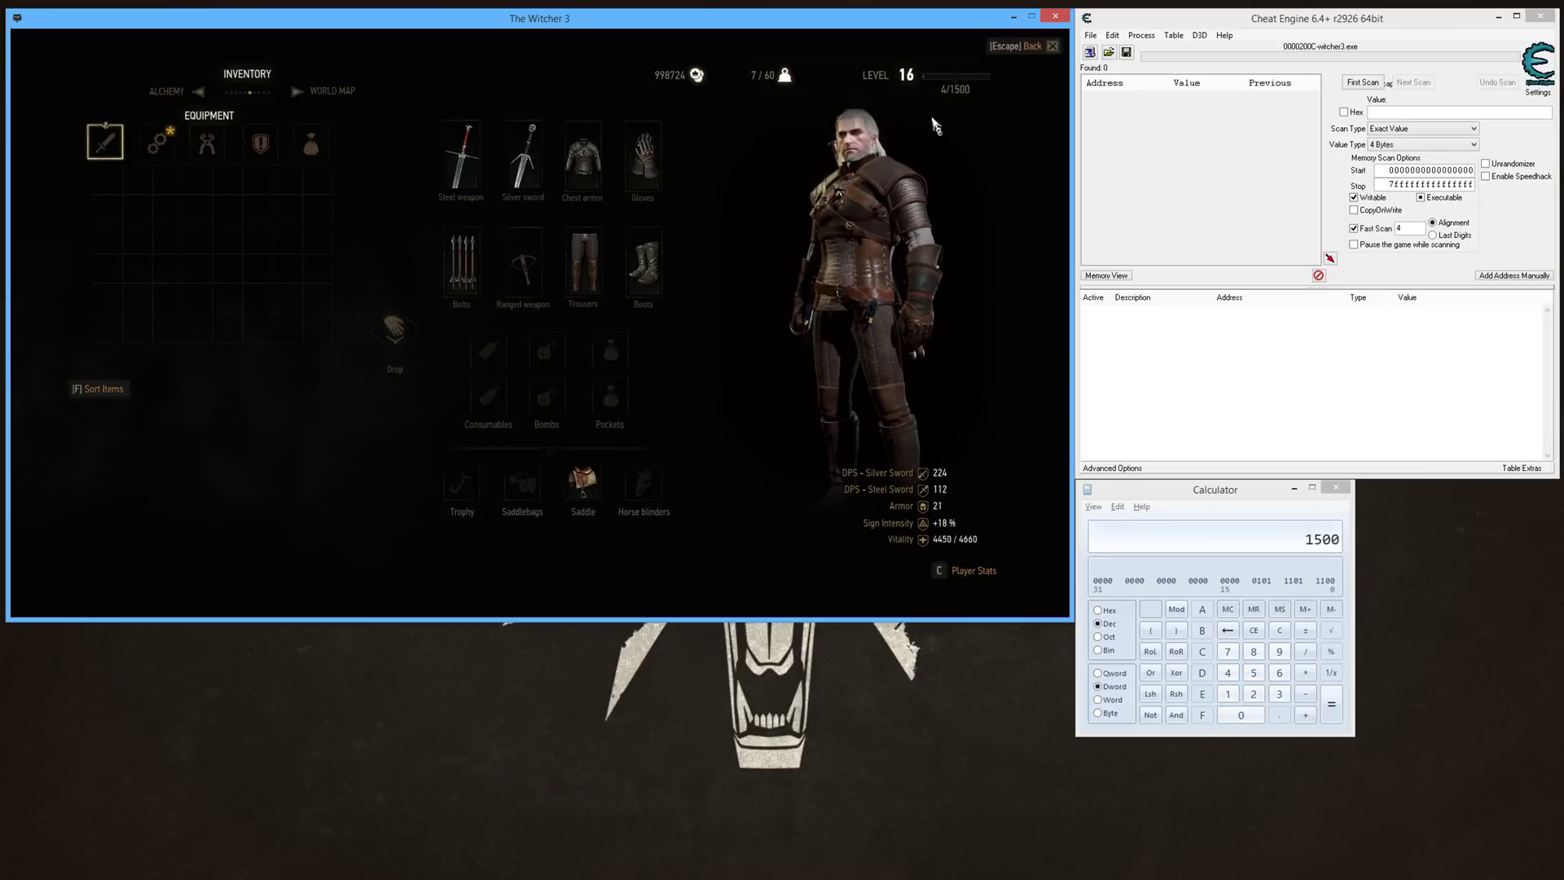
{"action": "key", "text": "alt+Tab"}
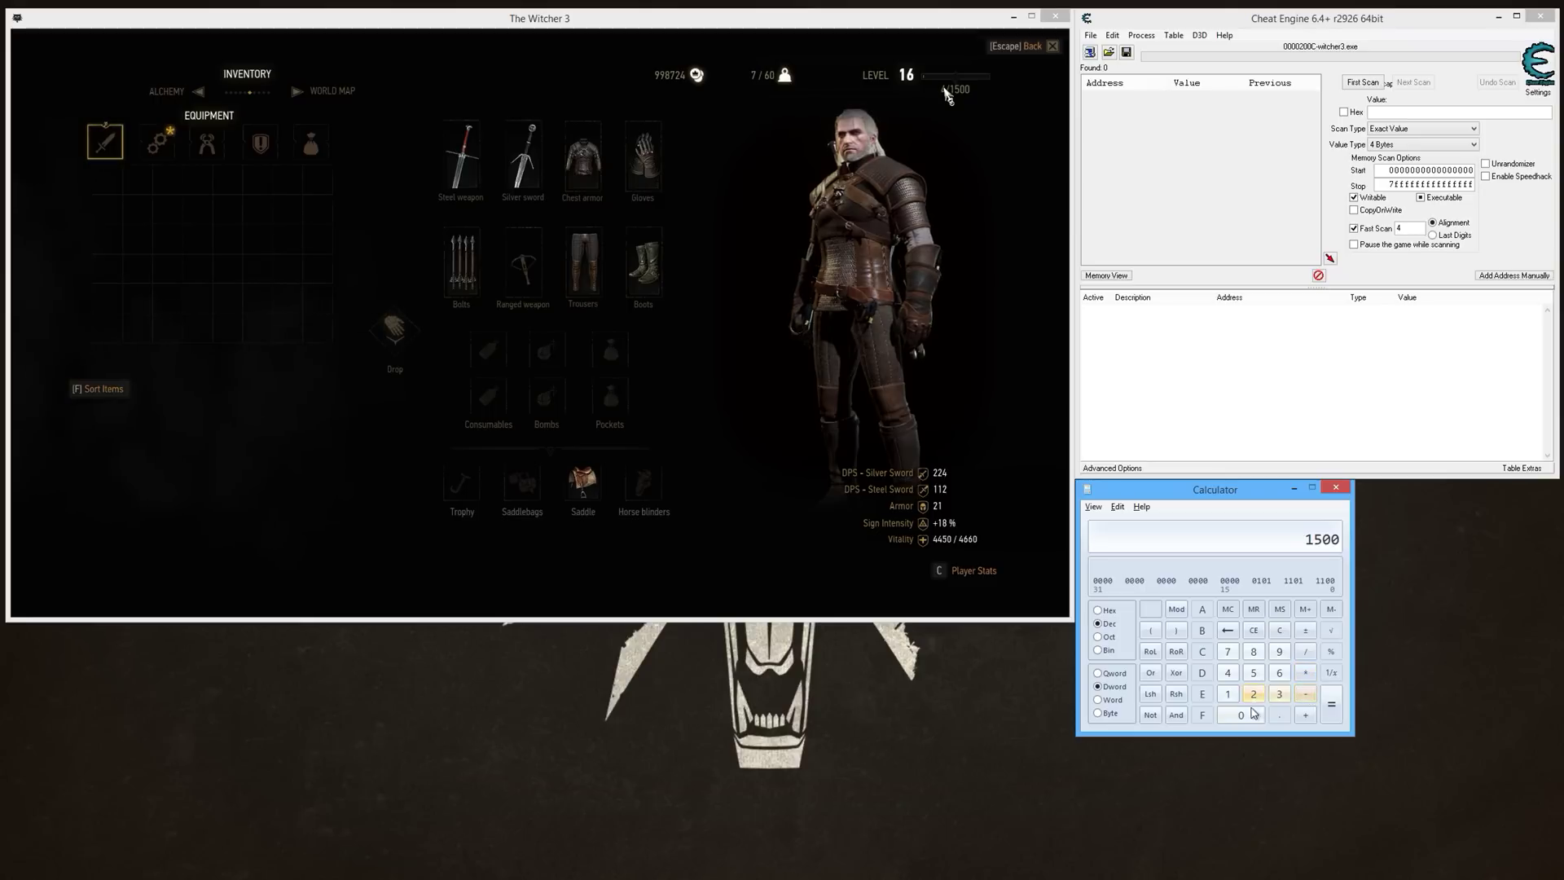
{"action": "left_click", "coordinate": [1228, 675]}
{"action": "left_click", "coordinate": [1333, 705]}
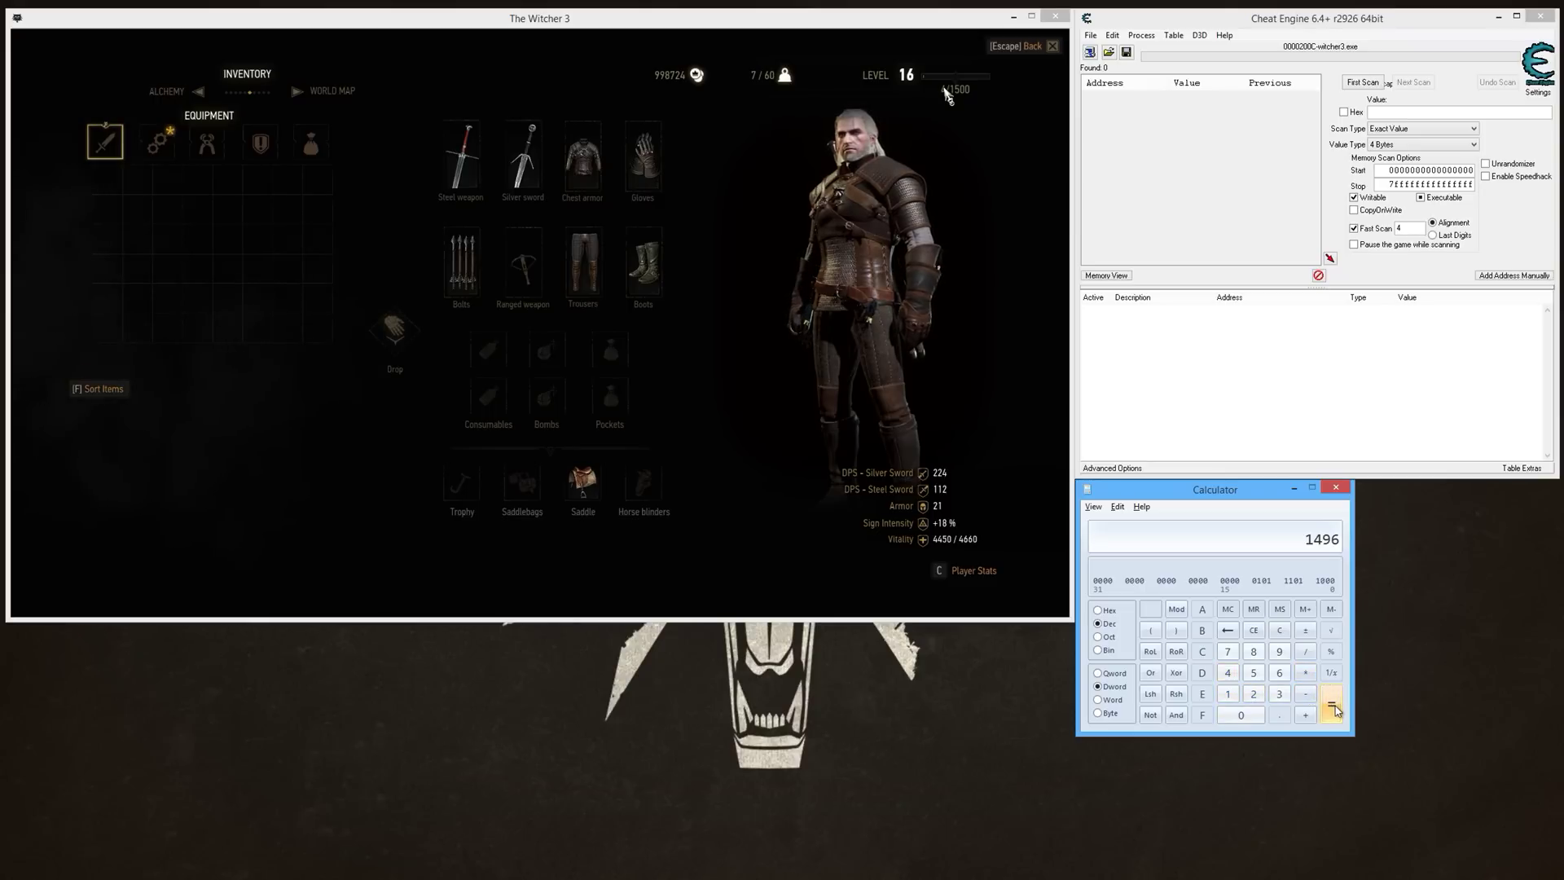
{"action": "left_click", "coordinate": [1099, 611]}
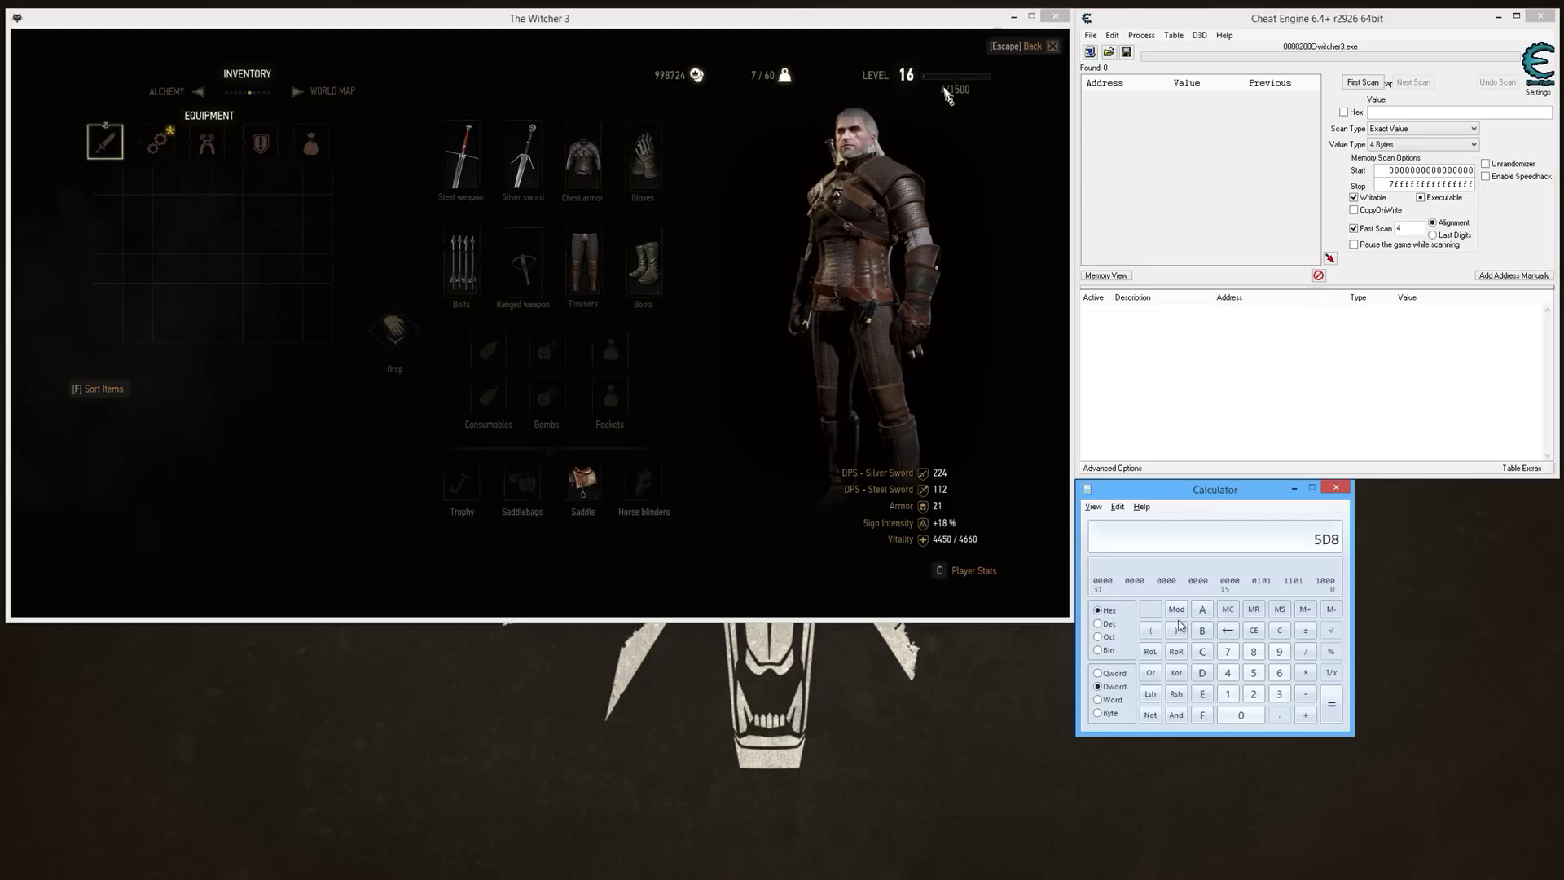
{"action": "left_click", "coordinate": [1305, 632]}
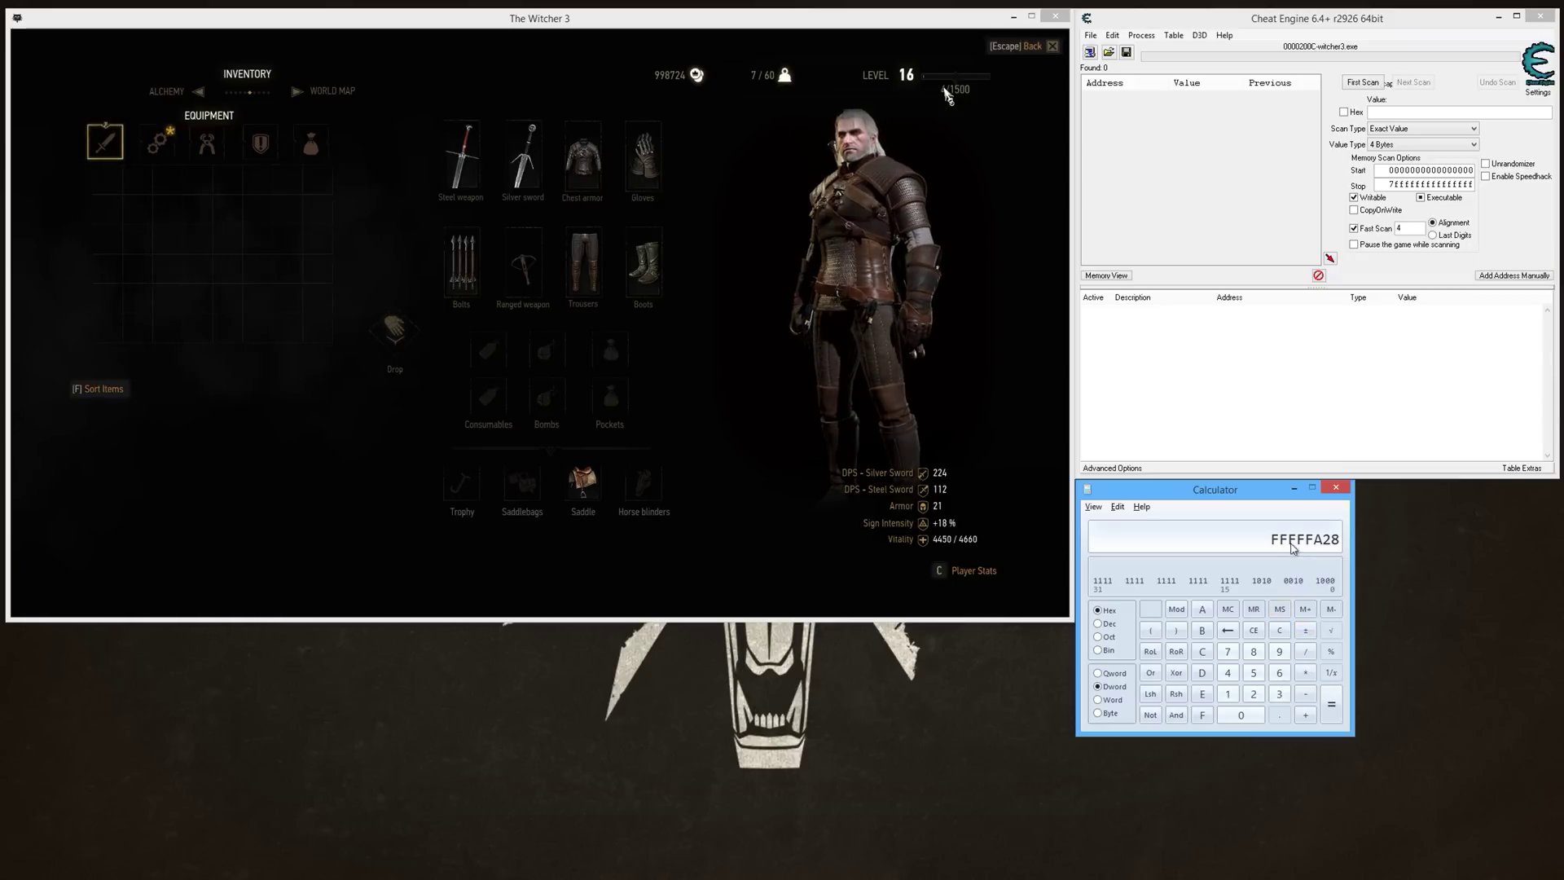
Switch to Cheat Engine and run a first scan of witcher3.exe for the exact 4-byte hex value FFFFFA28.
{"action": "left_click", "coordinate": [1216, 393]}
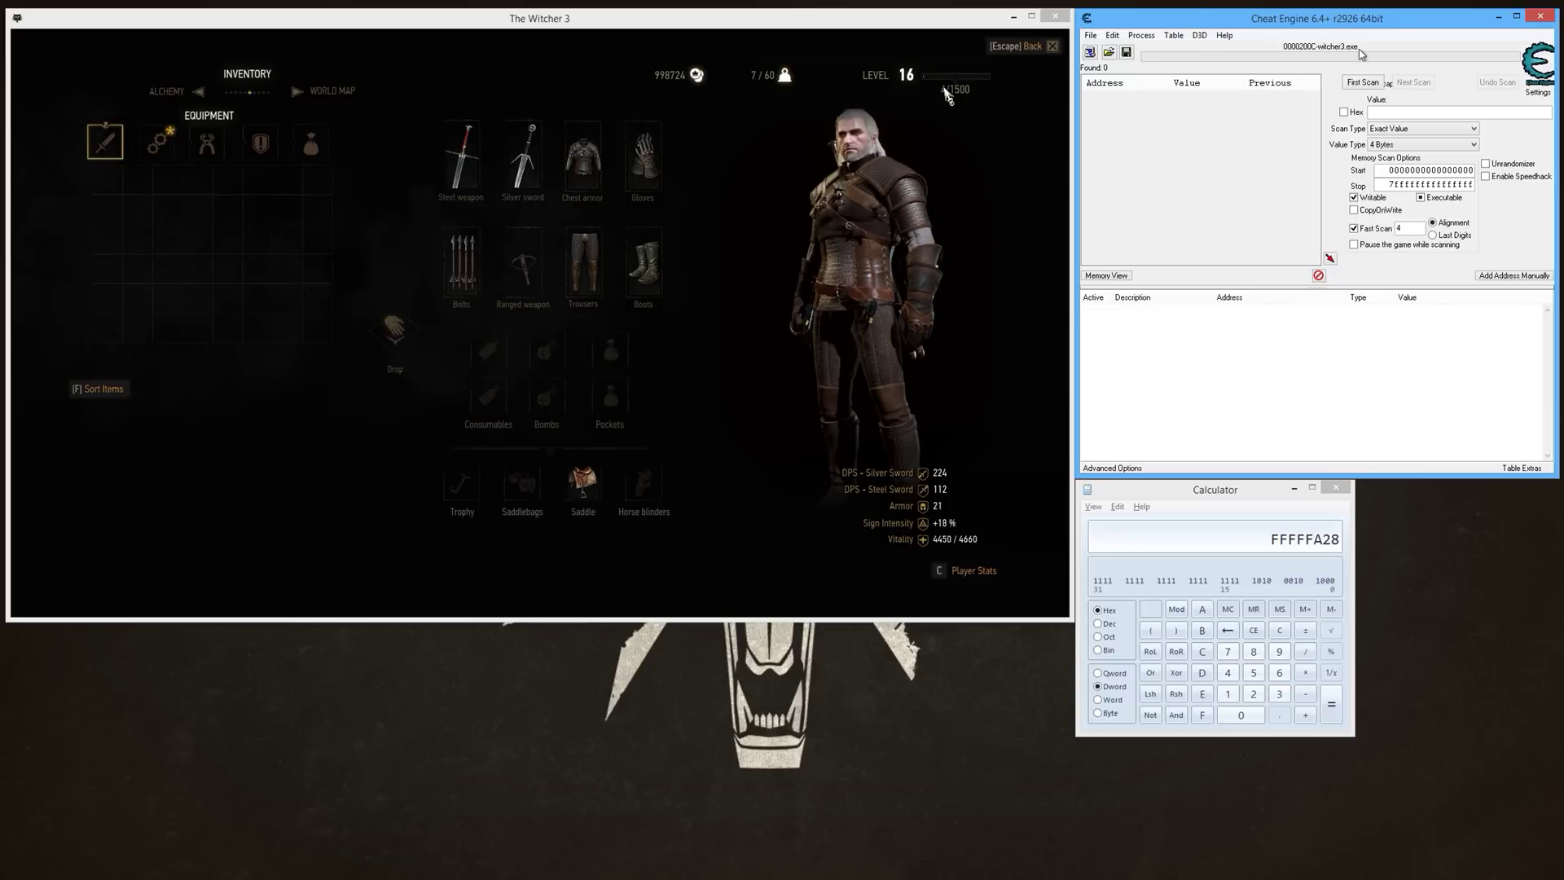
{"action": "left_click", "coordinate": [1090, 52]}
{"action": "left_click", "coordinate": [1385, 123]}
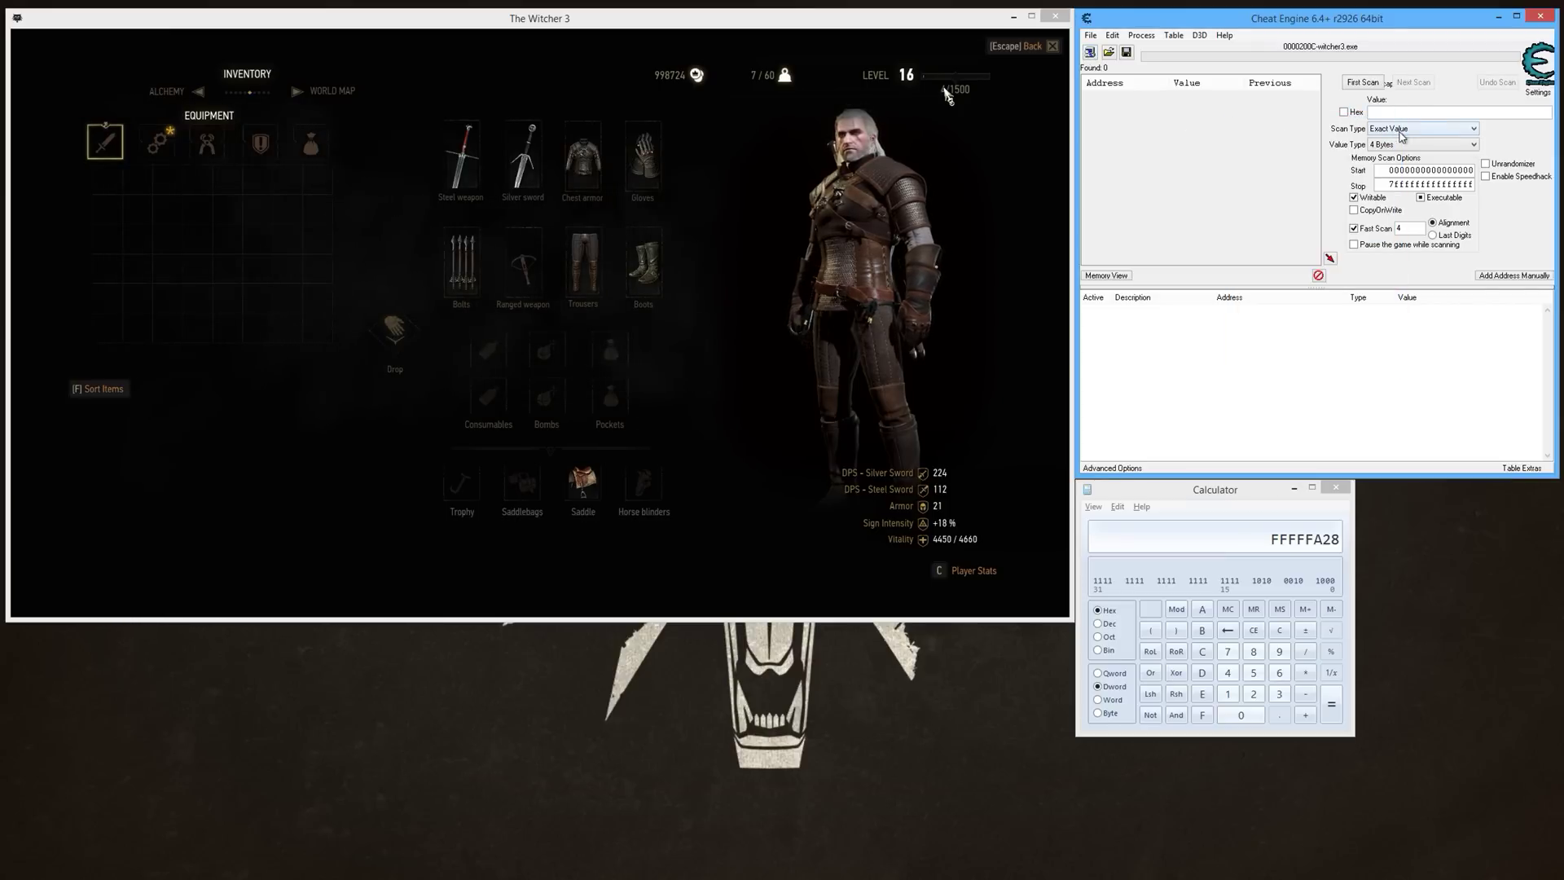
{"action": "left_click", "coordinate": [1343, 112]}
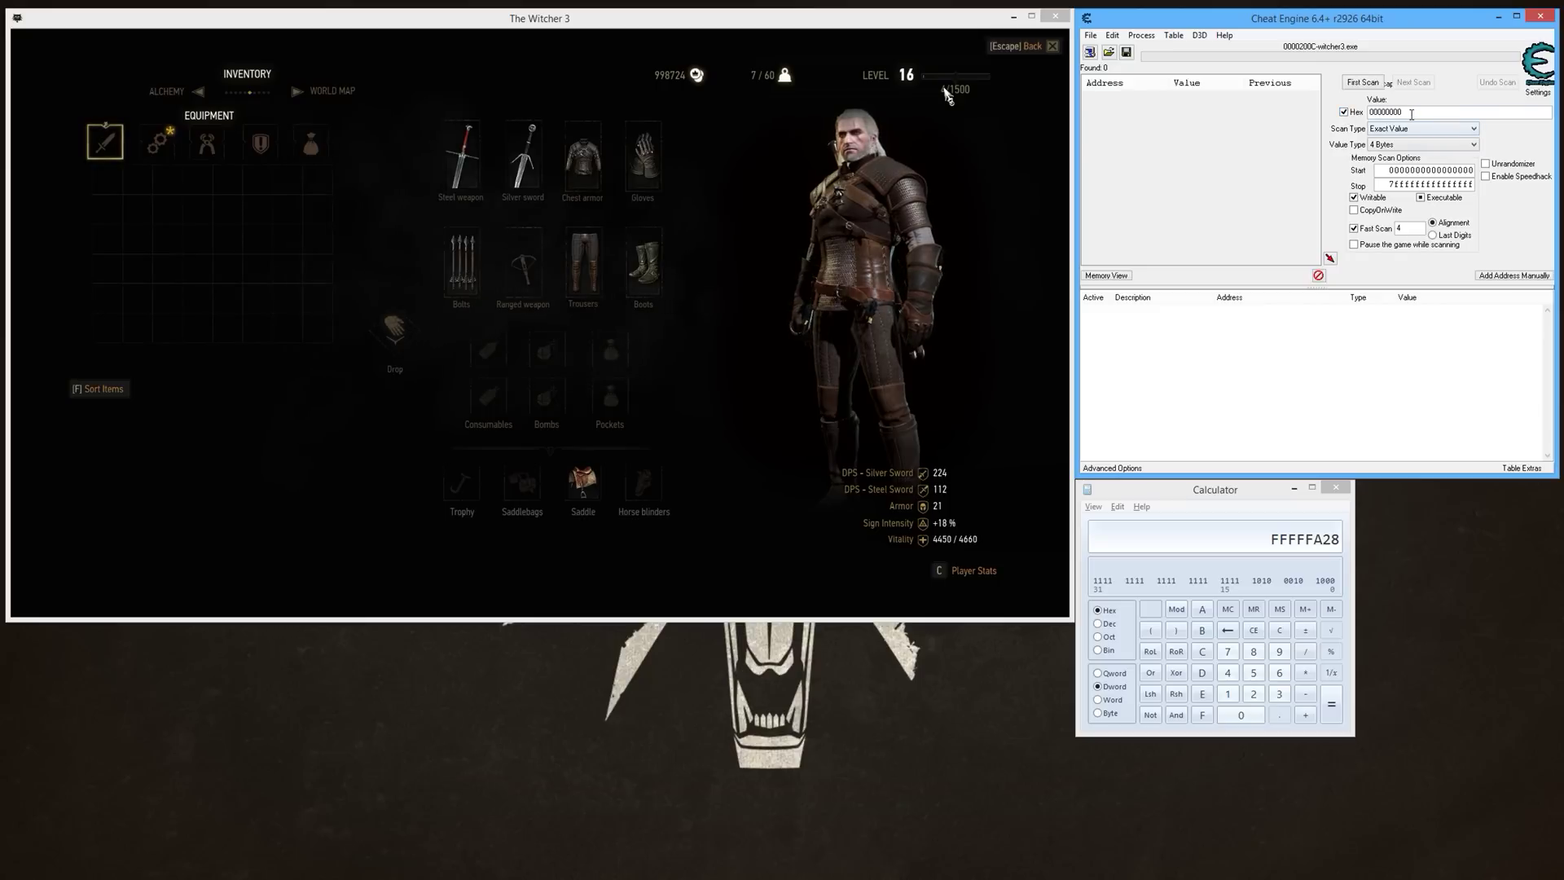
{"action": "type", "text": "FFFFFA28"}
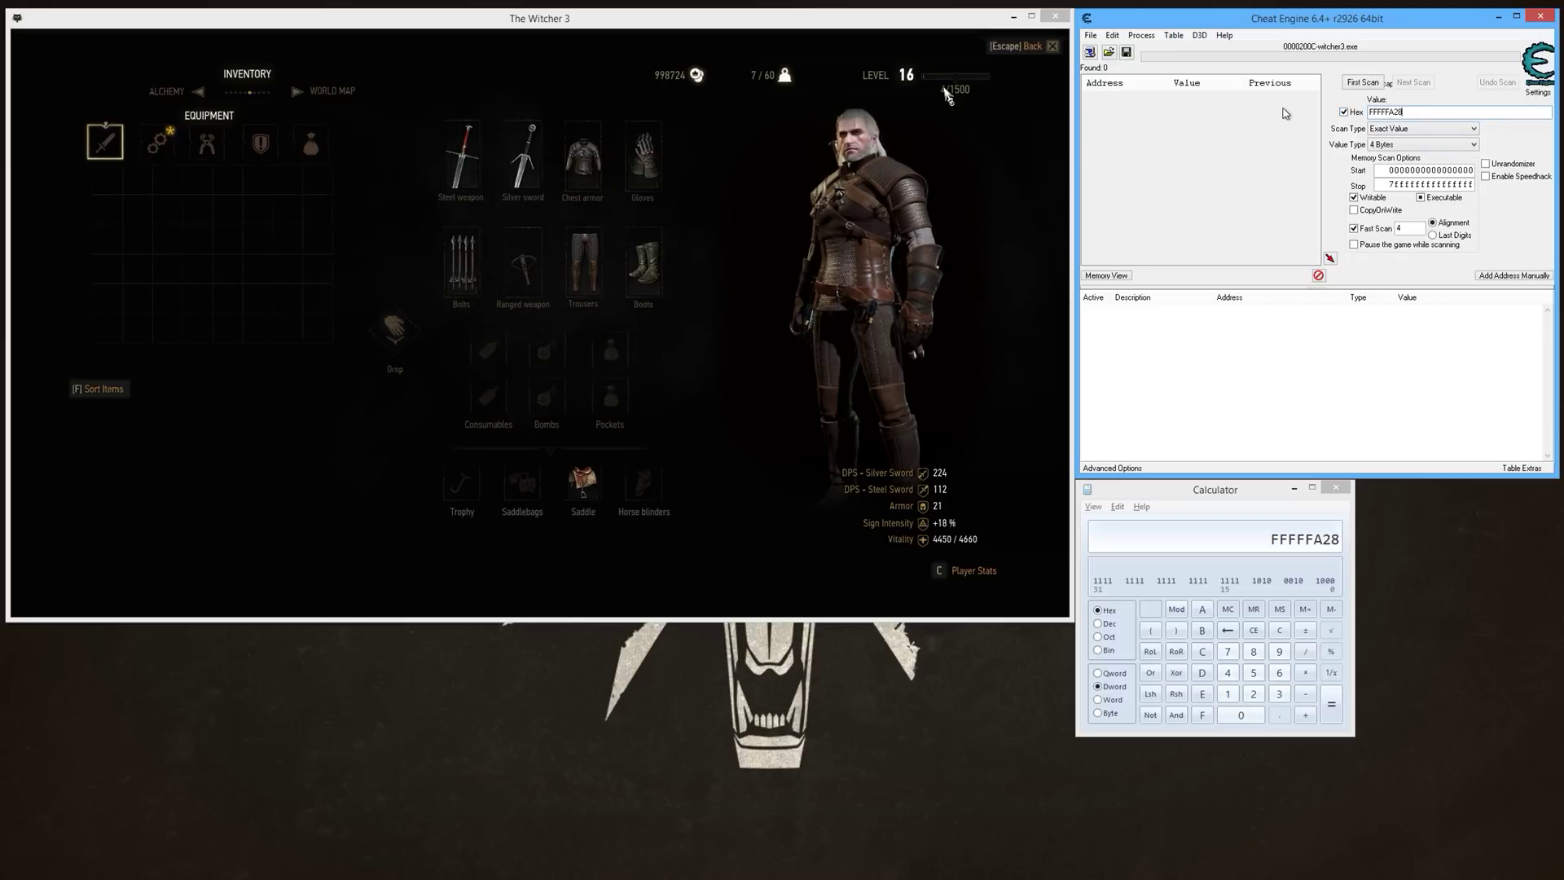
{"action": "left_click", "coordinate": [1364, 84]}
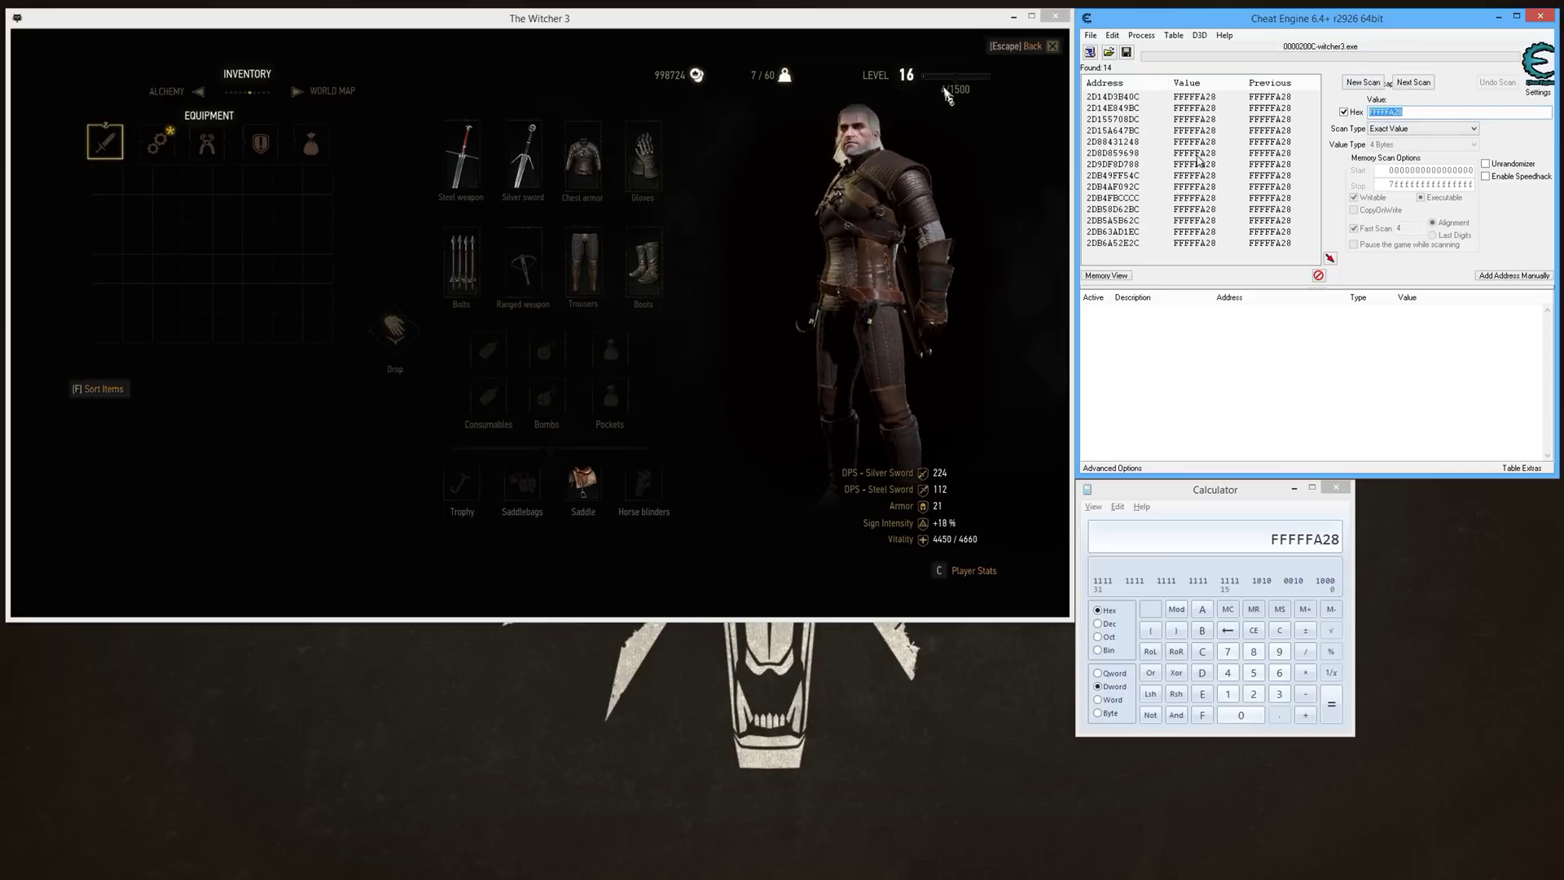
Return to The Witcher 3, leave the inventory, kill a wolf for experience and pause the game.
{"action": "left_click", "coordinate": [945, 95]}
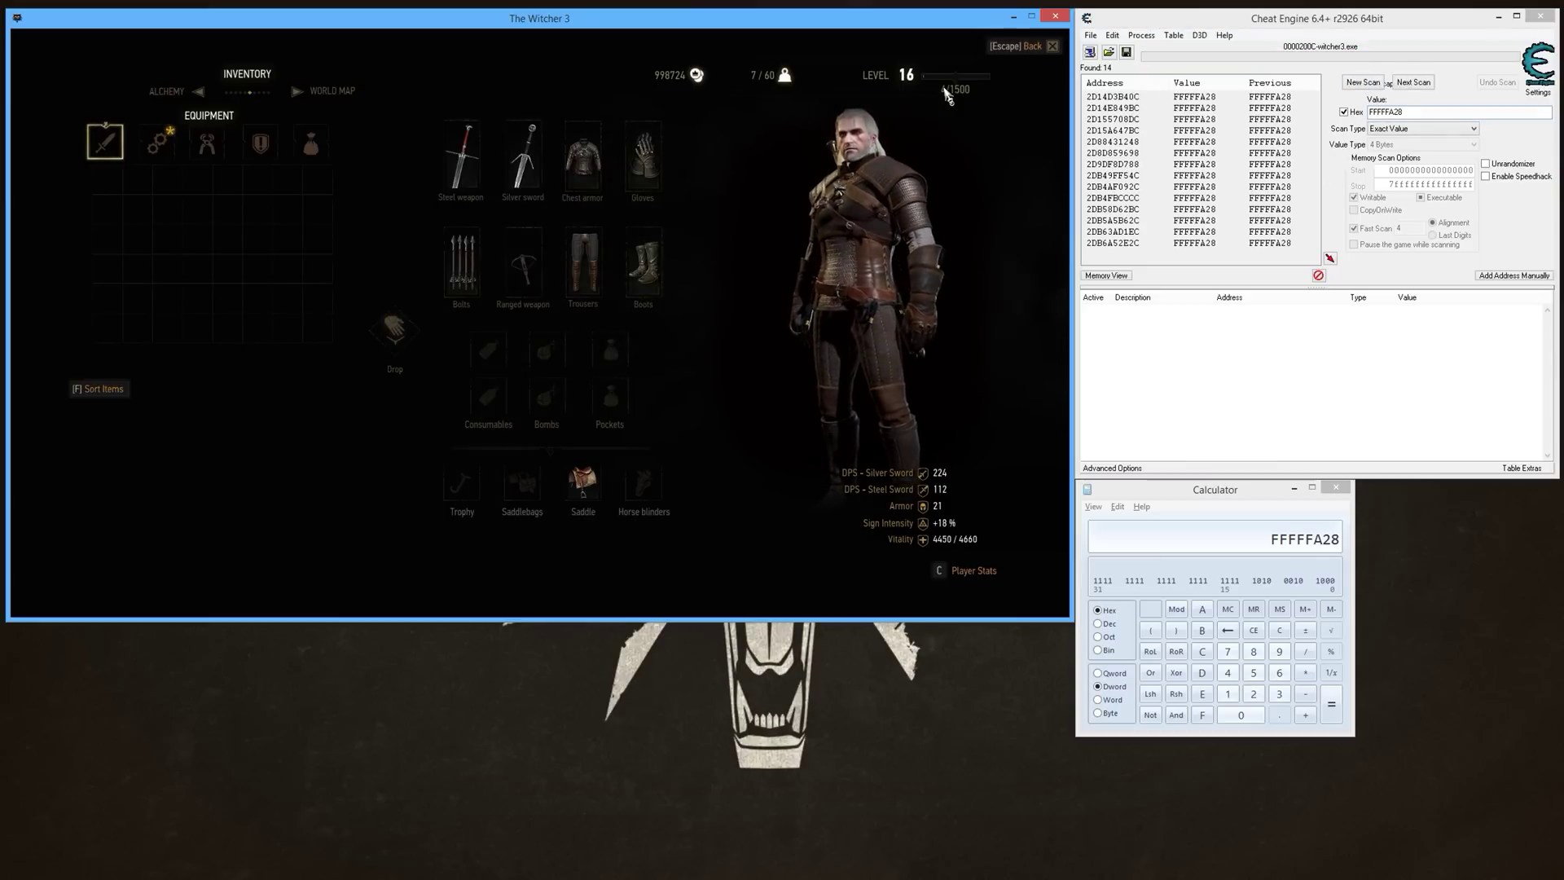
{"action": "key", "text": "Escape"}
{"action": "key", "text": "Escape"}
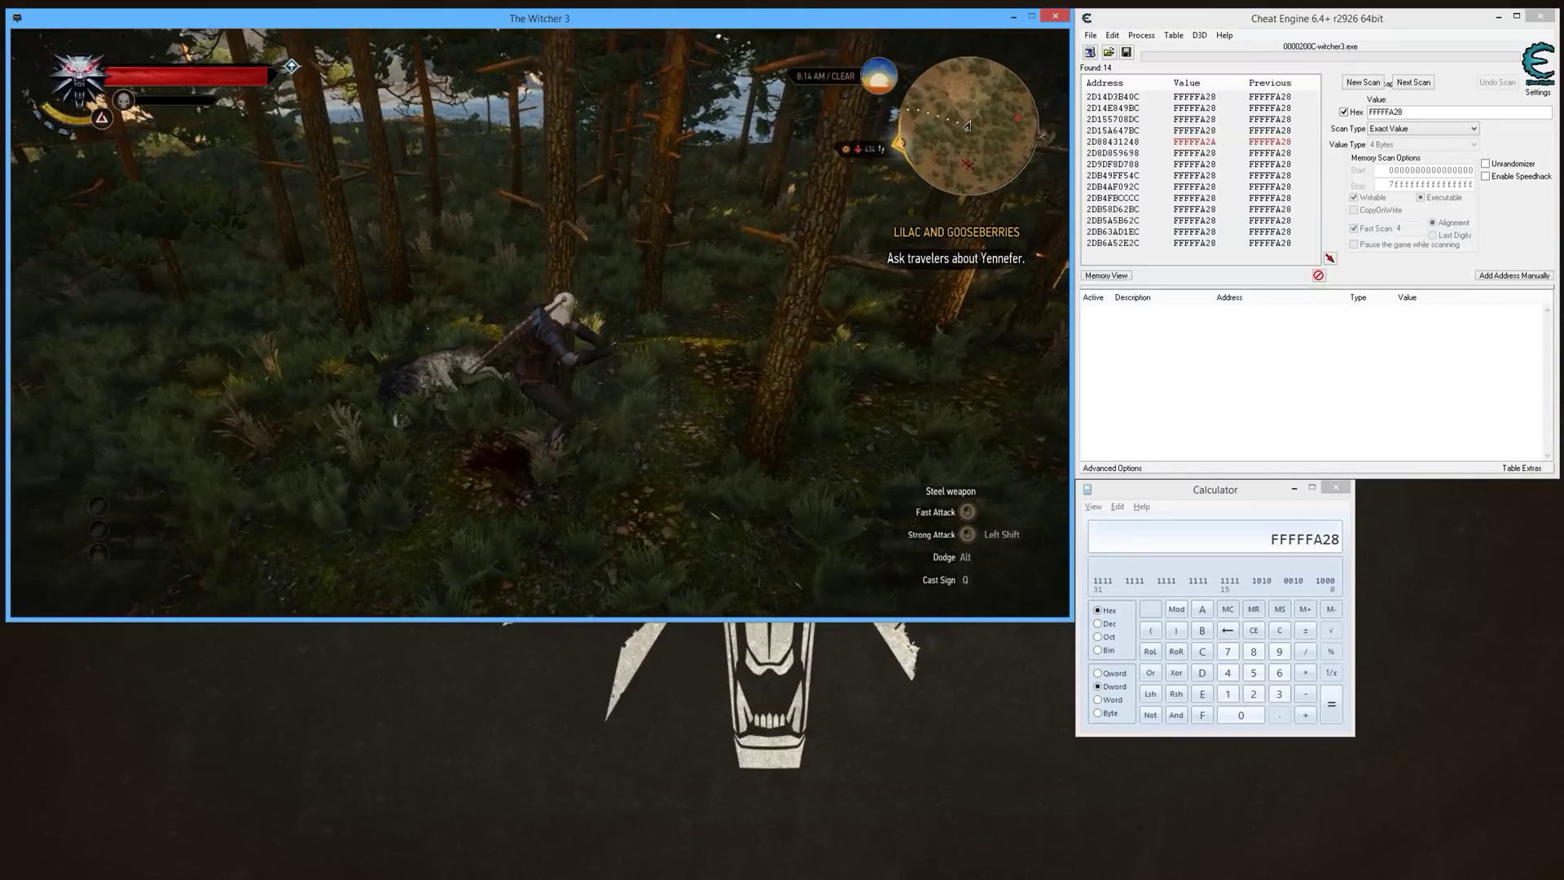
{"action": "key", "text": "Escape"}
Switch to Cheat Engine and add the found address whose value changed to the address list.
{"action": "key", "text": "alt+Tab"}
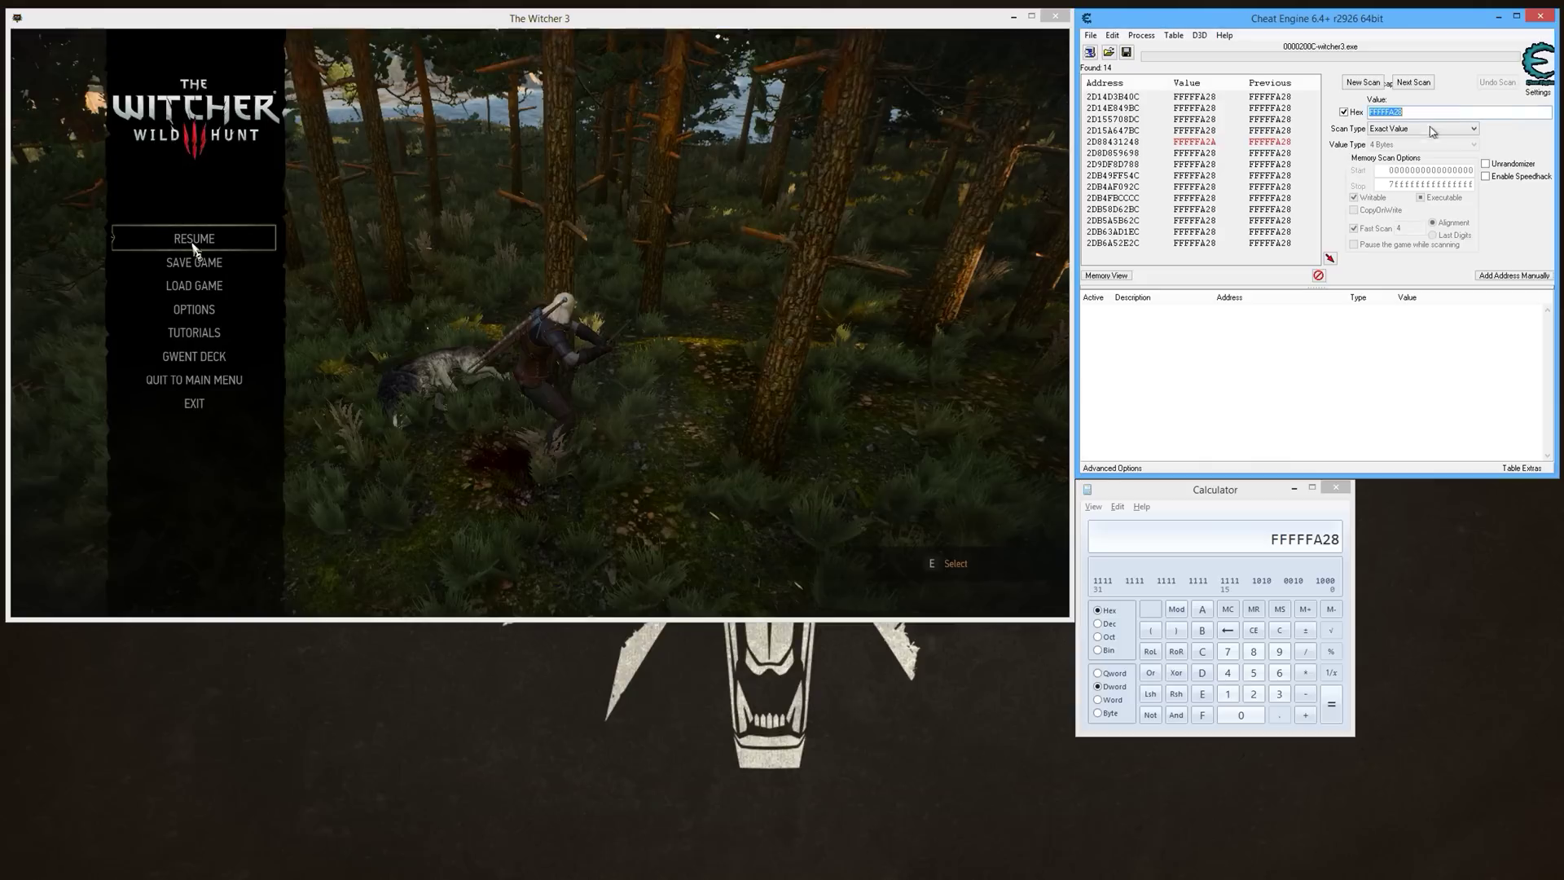
{"action": "left_click", "coordinate": [1276, 143]}
{"action": "double_click", "coordinate": [1128, 144]}
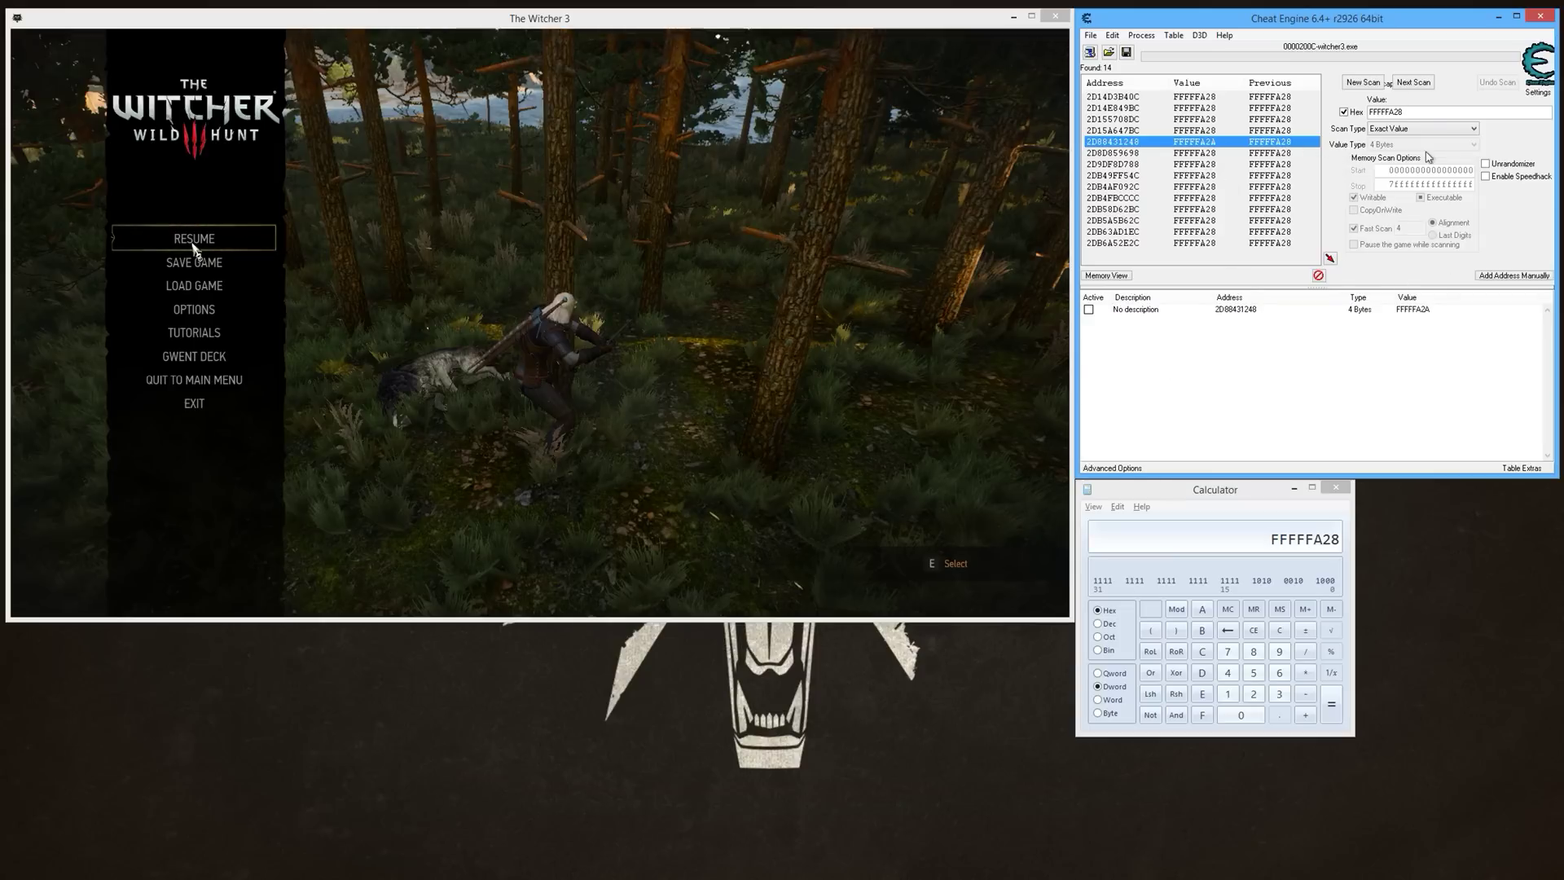
{"action": "key", "text": "Down"}
{"action": "key", "text": "Down"}
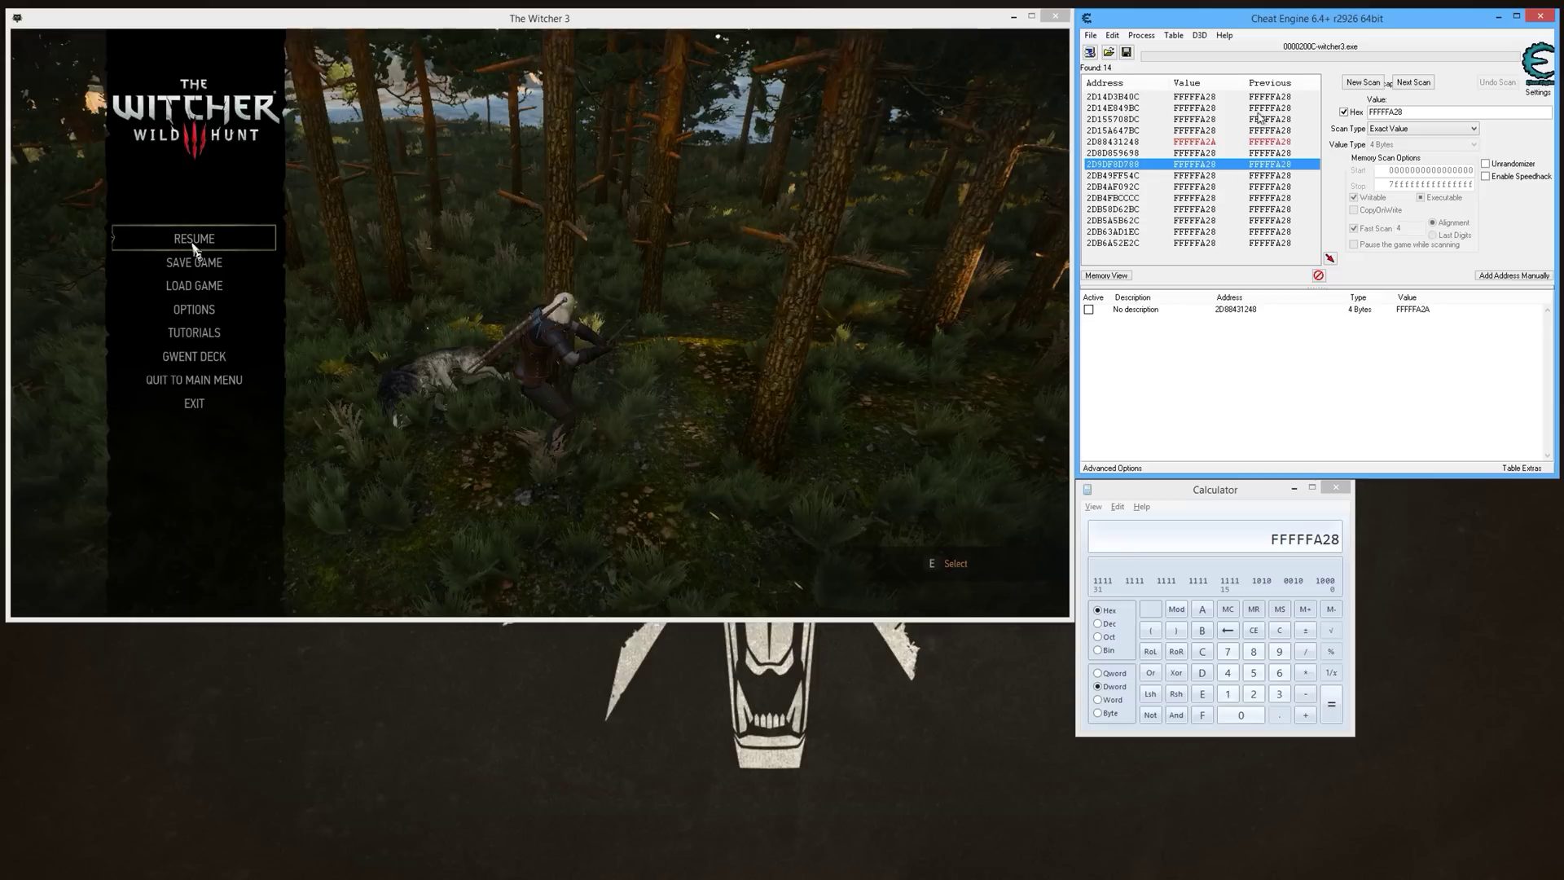
Narrow the scan results with a next scan for changed values and select the remaining address.
{"action": "left_click", "coordinate": [1417, 129]}
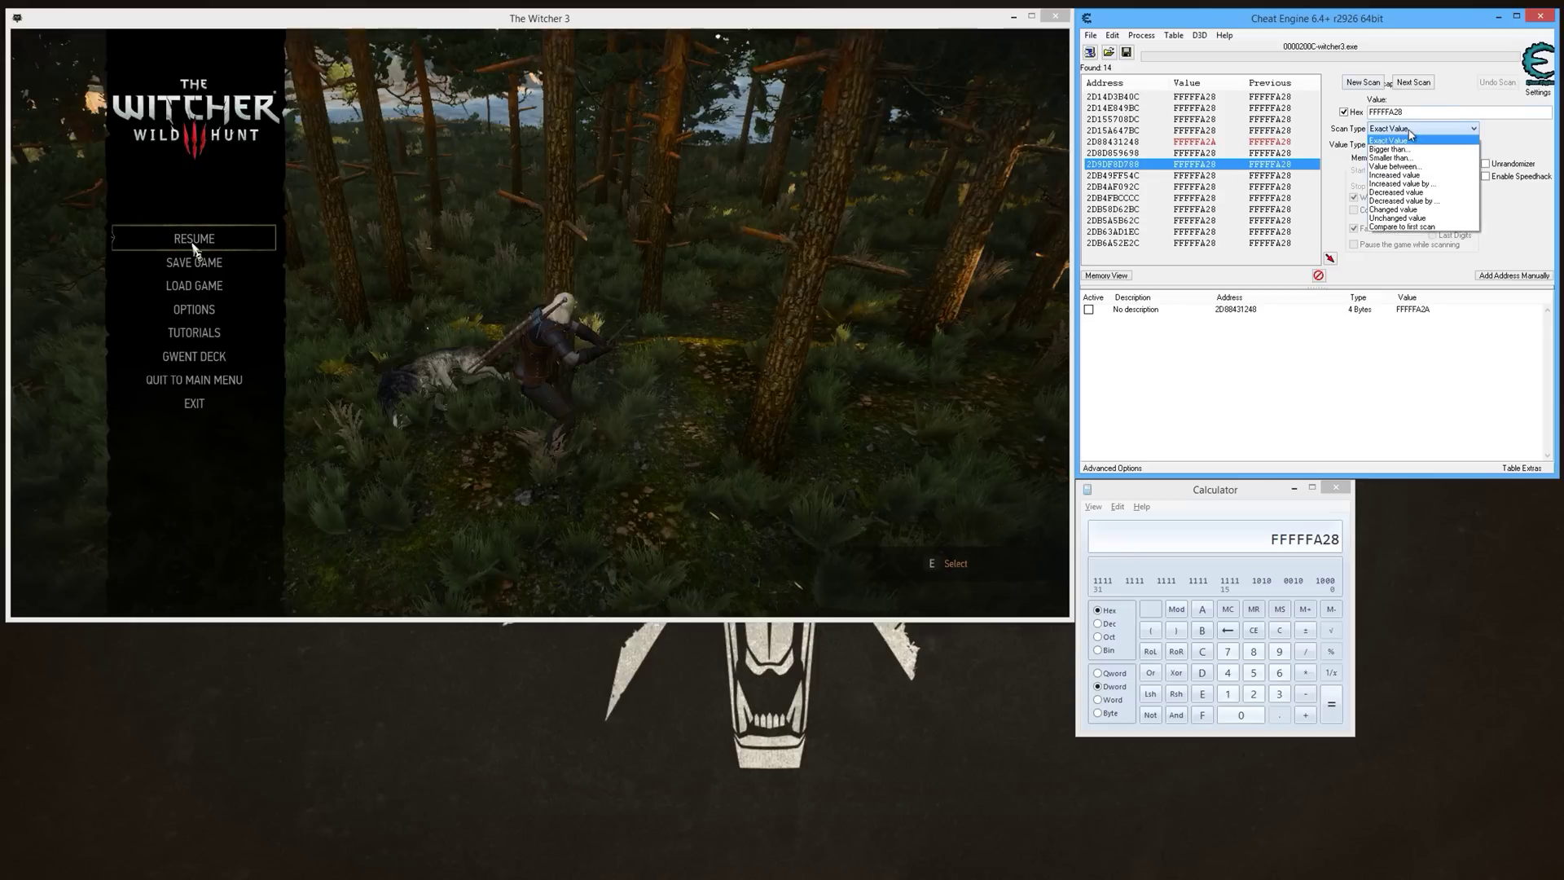
{"action": "left_click", "coordinate": [1422, 209]}
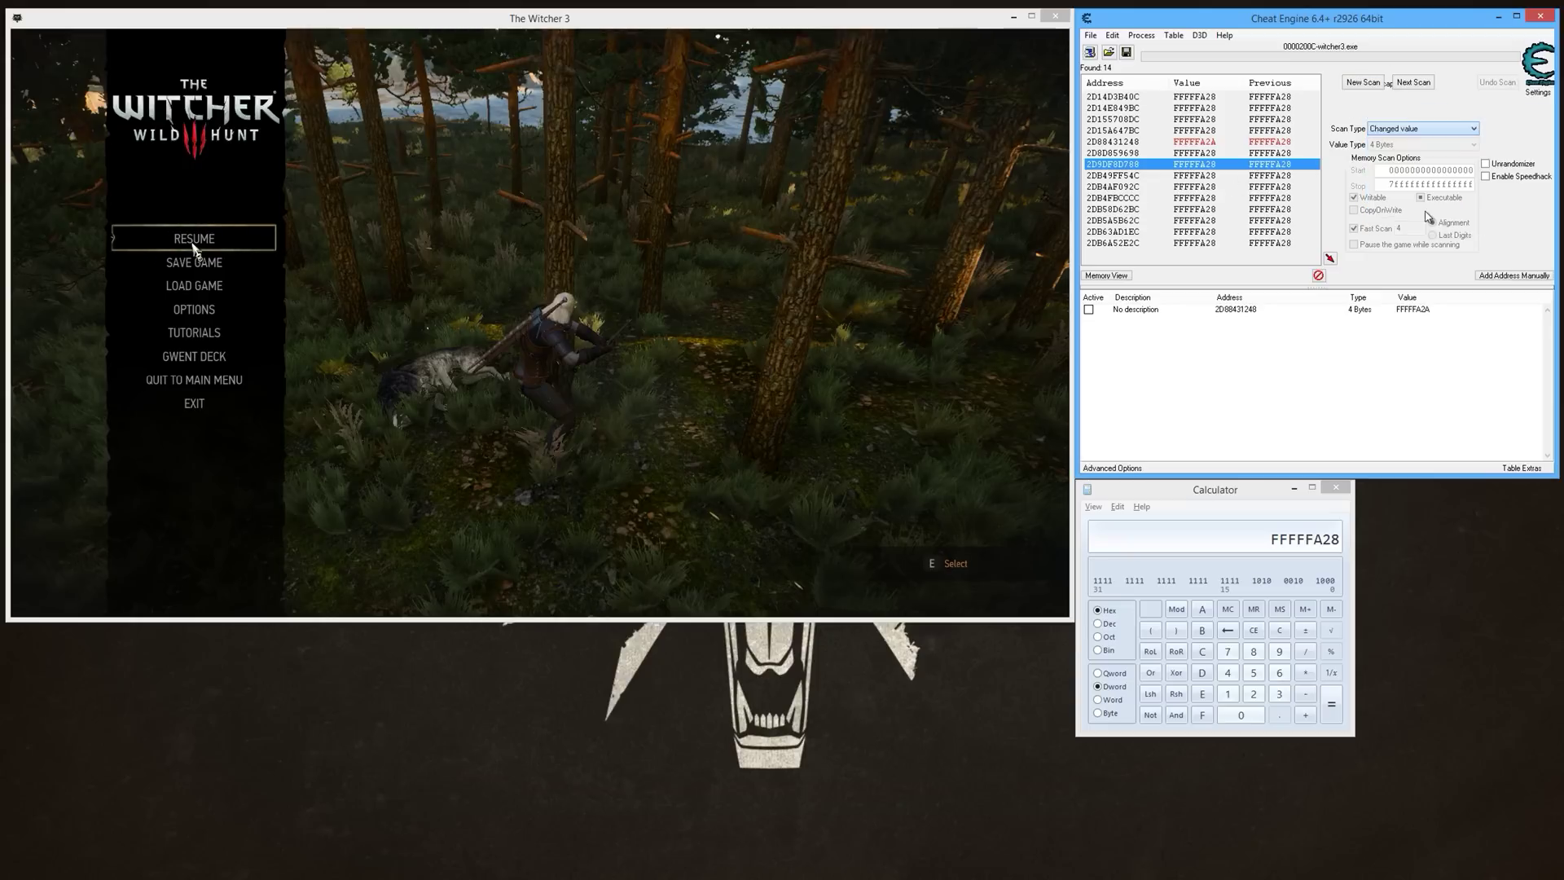
{"action": "left_click", "coordinate": [1417, 83]}
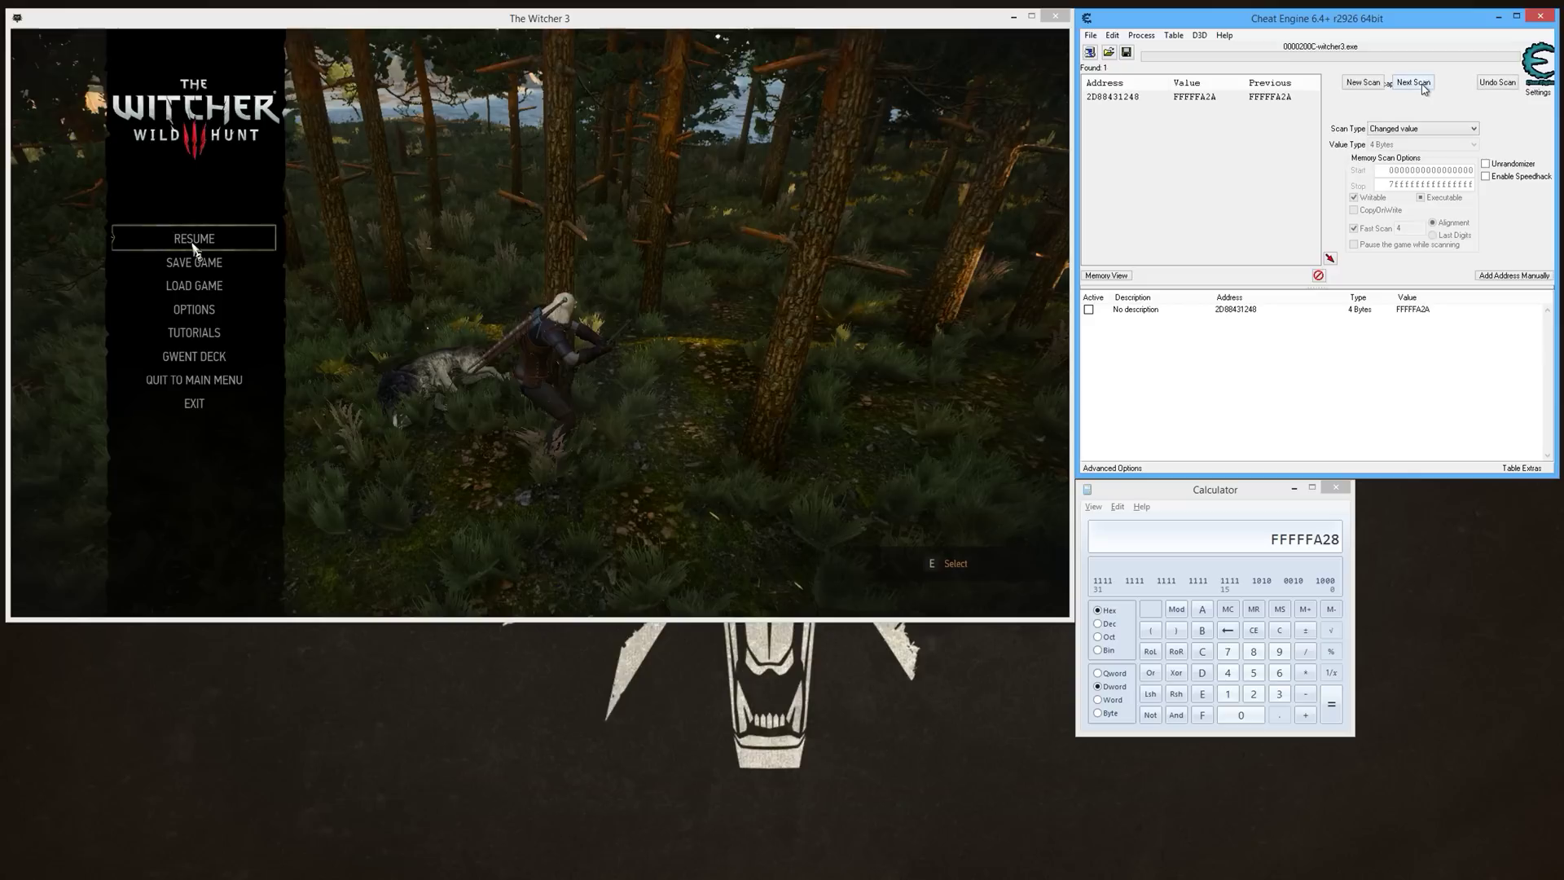
{"action": "left_click", "coordinate": [1282, 104]}
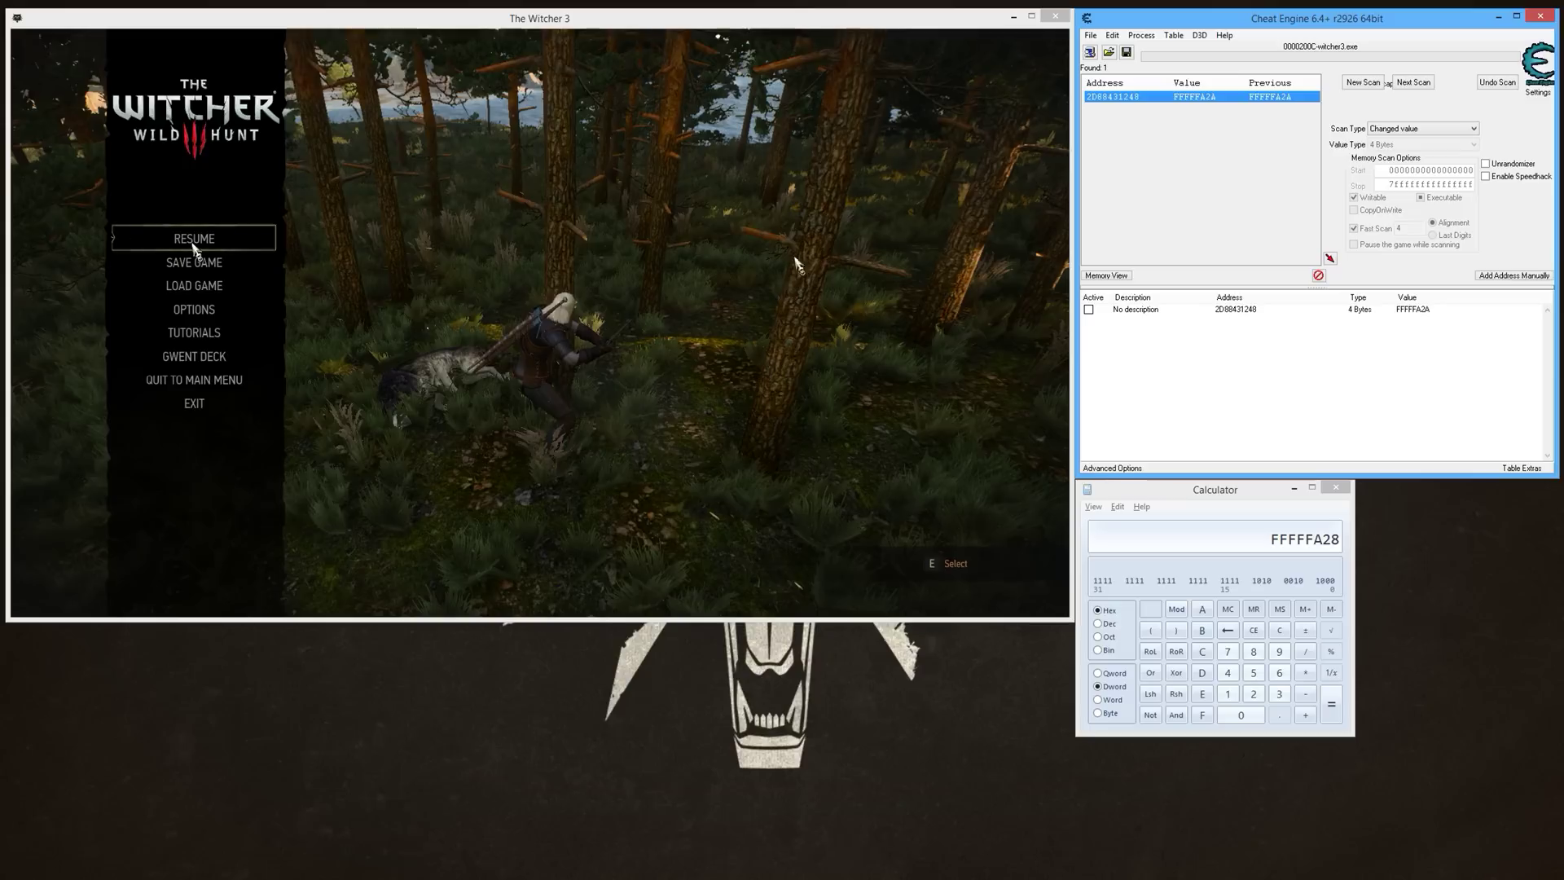
Set the value of the listed experience address to 0.
{"action": "left_click", "coordinate": [1424, 310]}
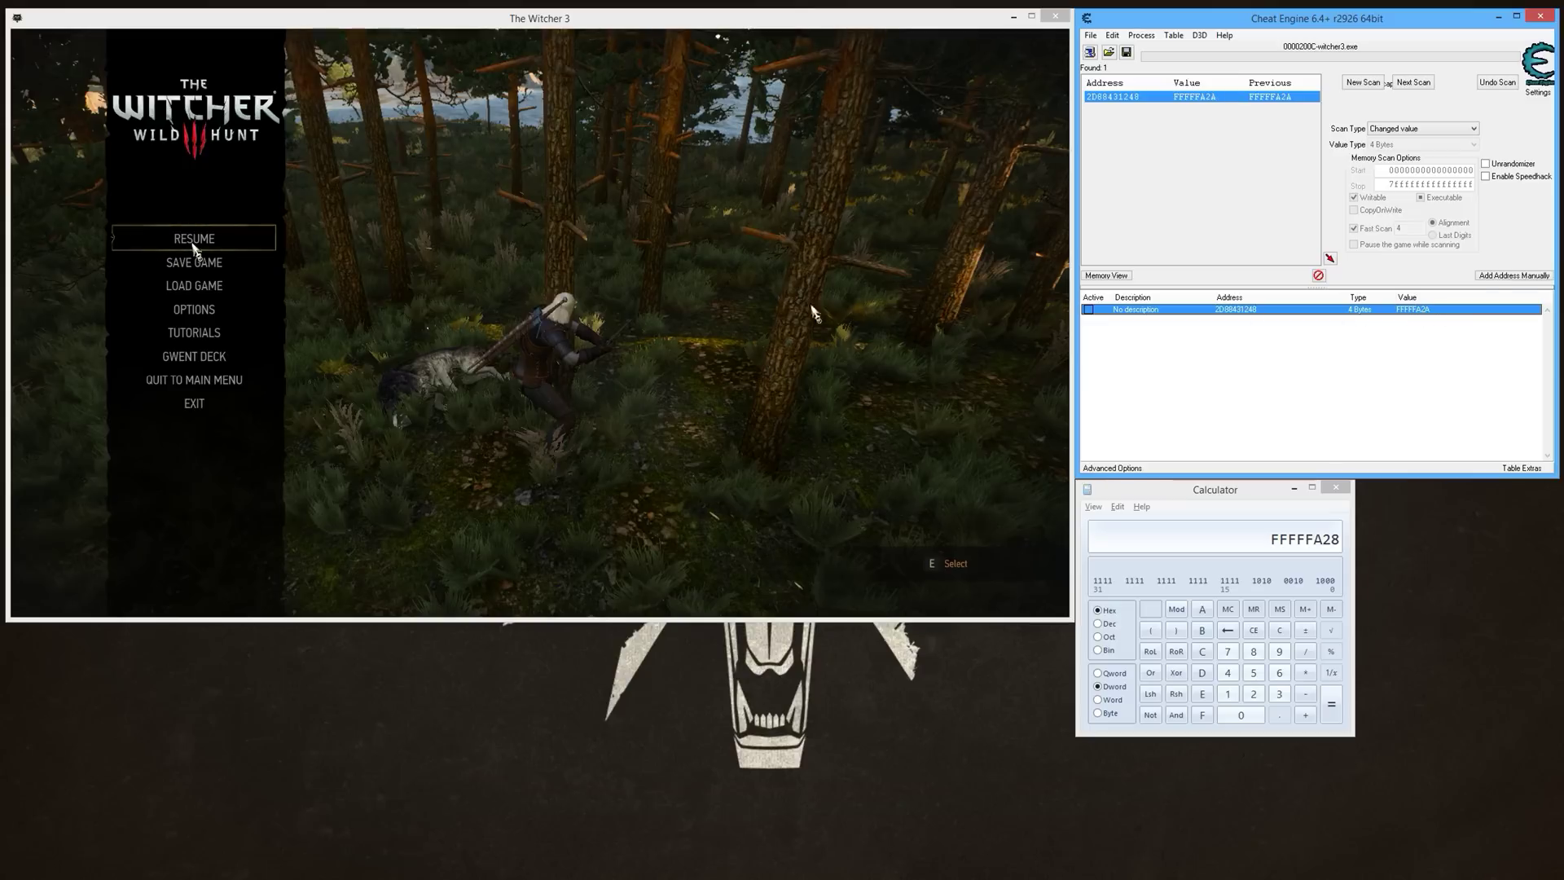
{"action": "double_click", "coordinate": [1427, 311]}
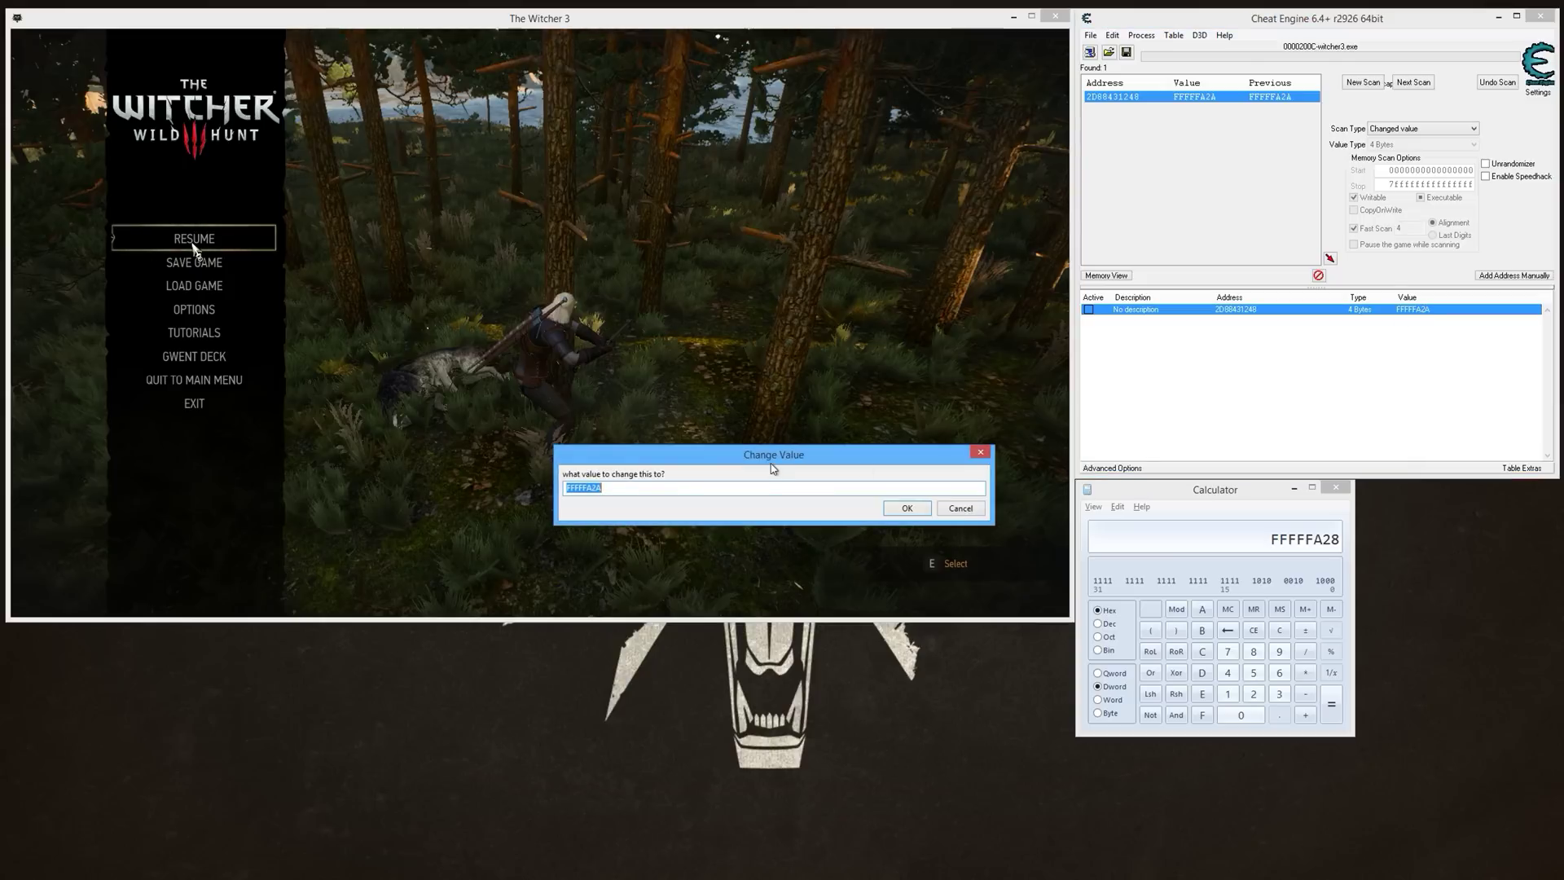
{"action": "type", "text": "0"}
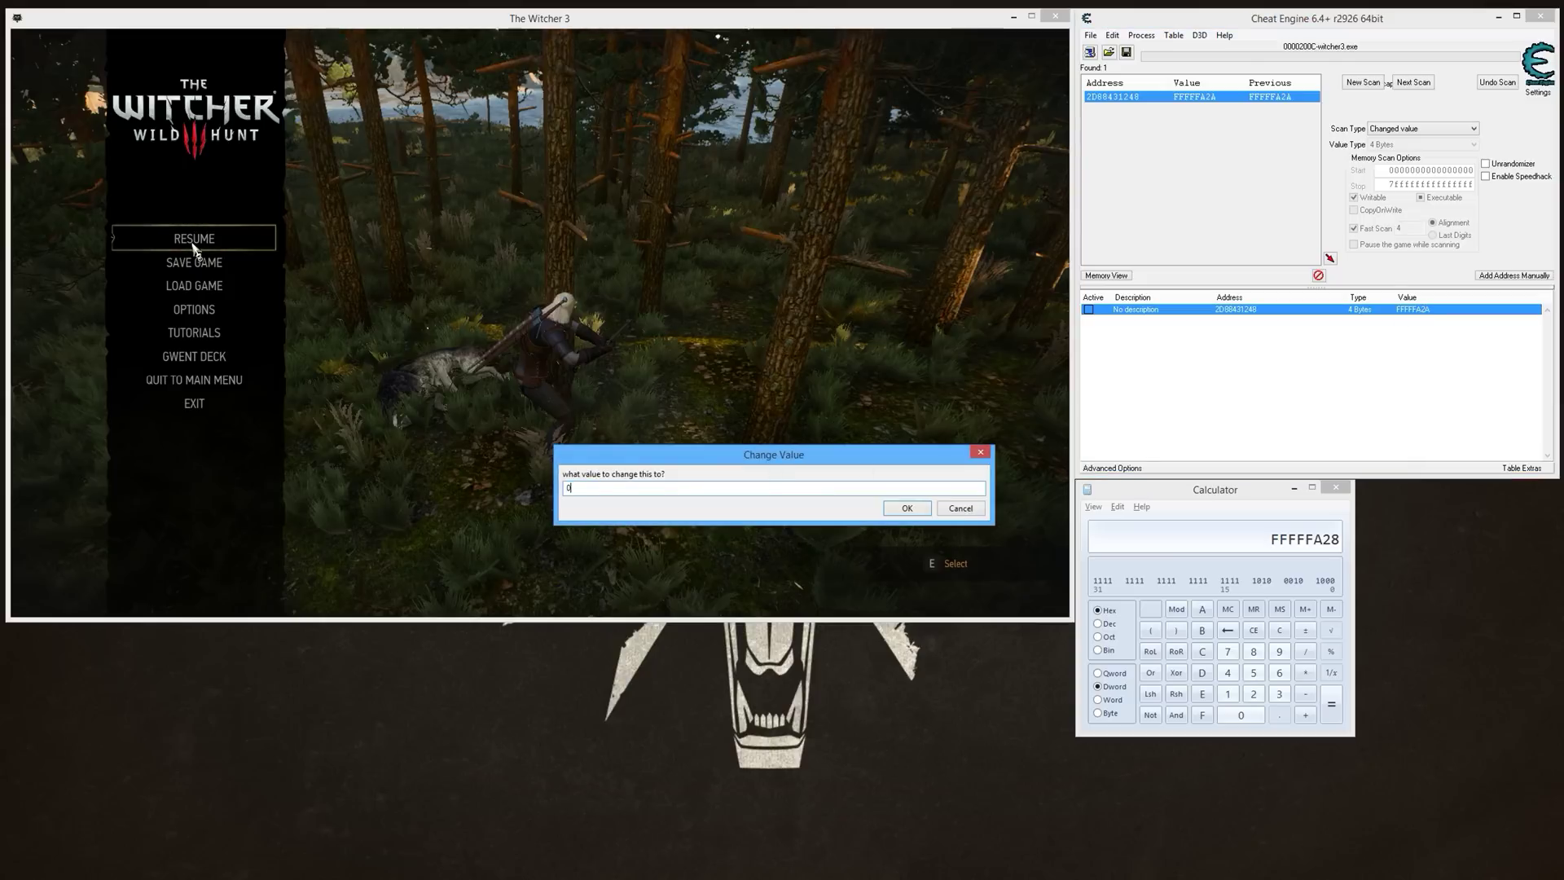
{"action": "left_click", "coordinate": [906, 509]}
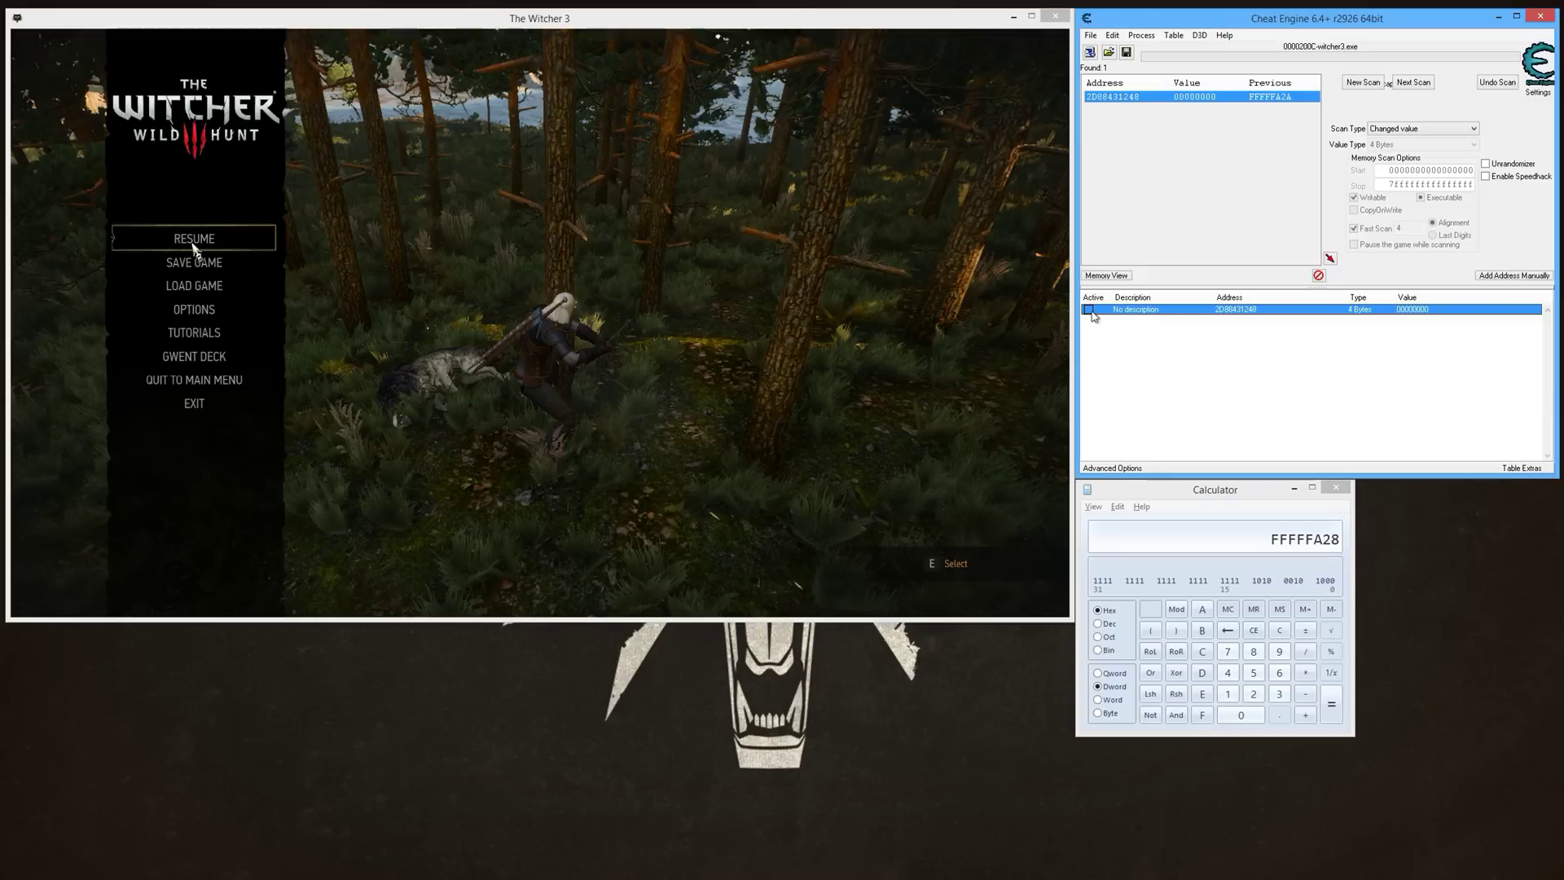
Switch to The Witcher 3, resume the game and open the inventory to check the level's experience.
{"action": "left_click", "coordinate": [803, 389]}
{"action": "left_click", "coordinate": [194, 240]}
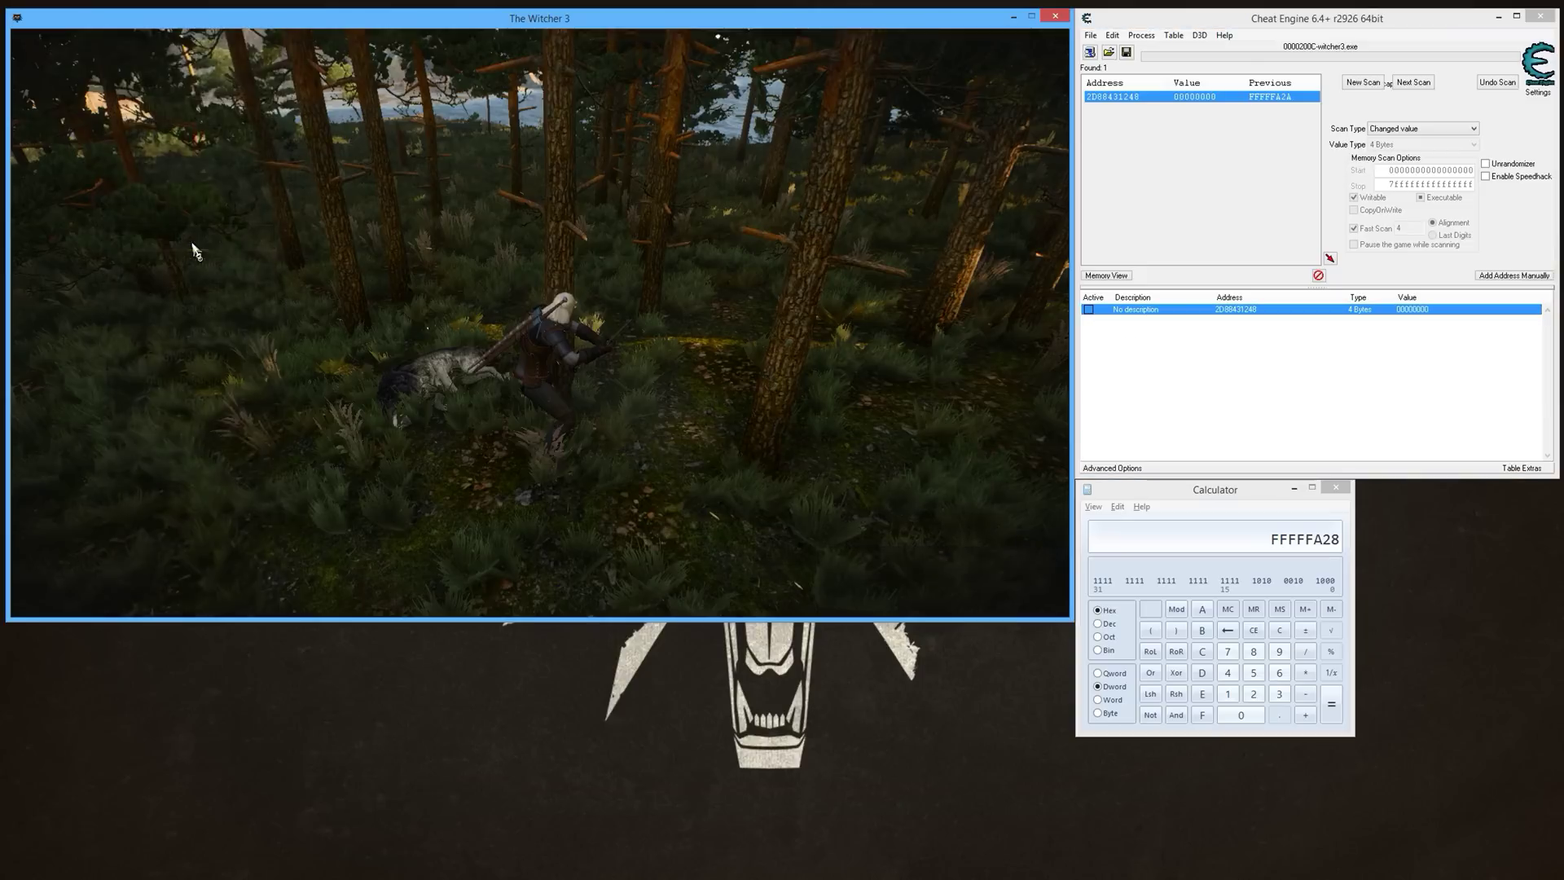
{"action": "key", "text": "i"}
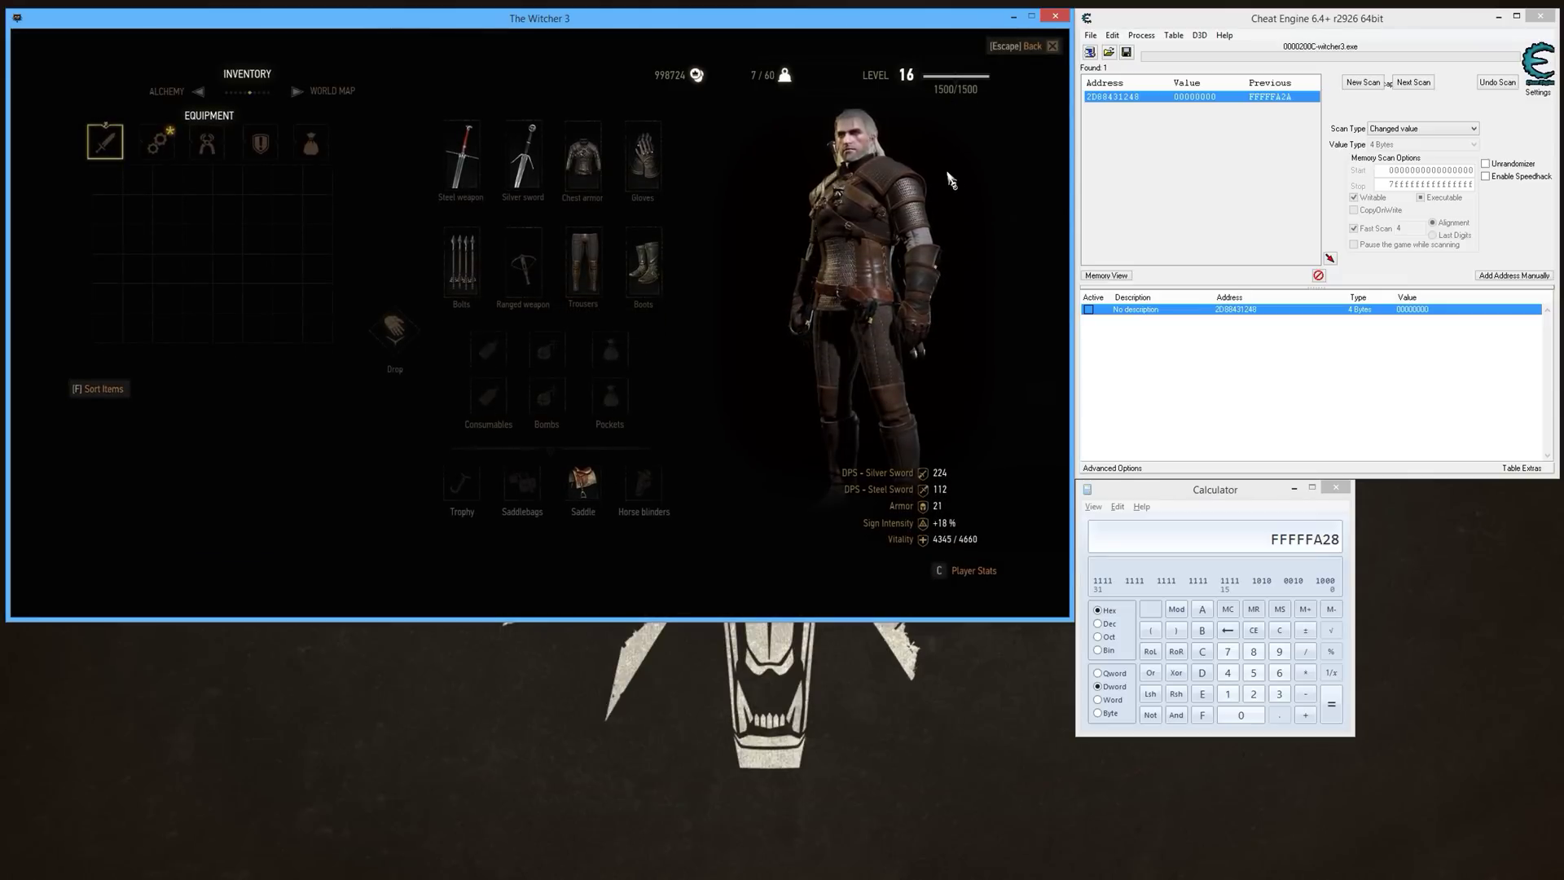
Switch to Cheat Engine and freeze the listed experience address at its current value.
{"action": "key", "text": "alt+Tab"}
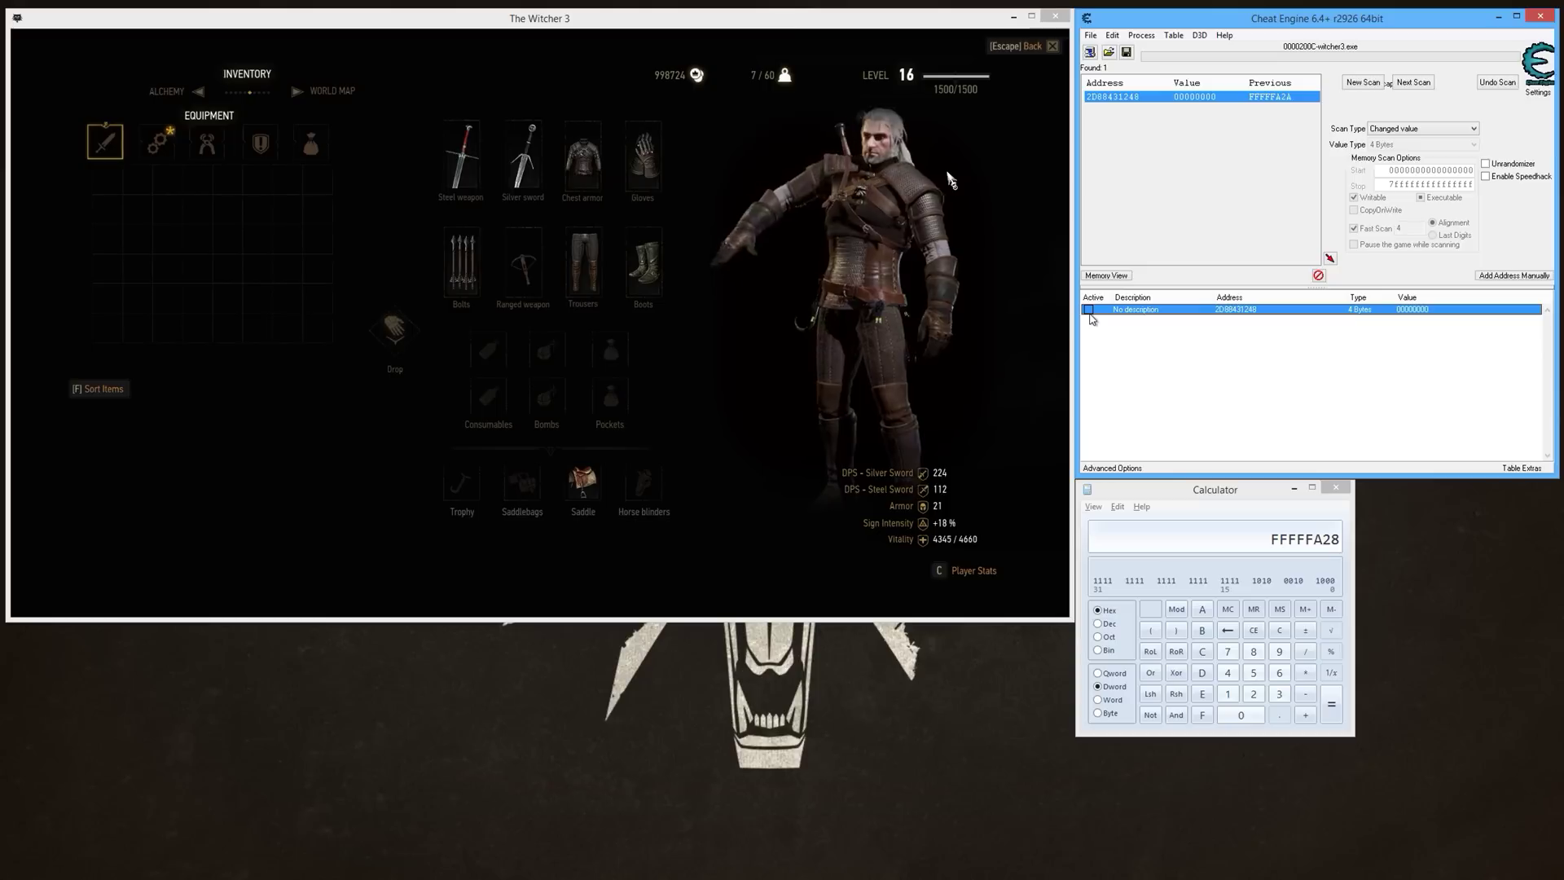
{"action": "left_click", "coordinate": [1089, 310]}
Return to The Witcher 3, close the inventory and move forward through the forest.
{"action": "left_click", "coordinate": [1000, 281]}
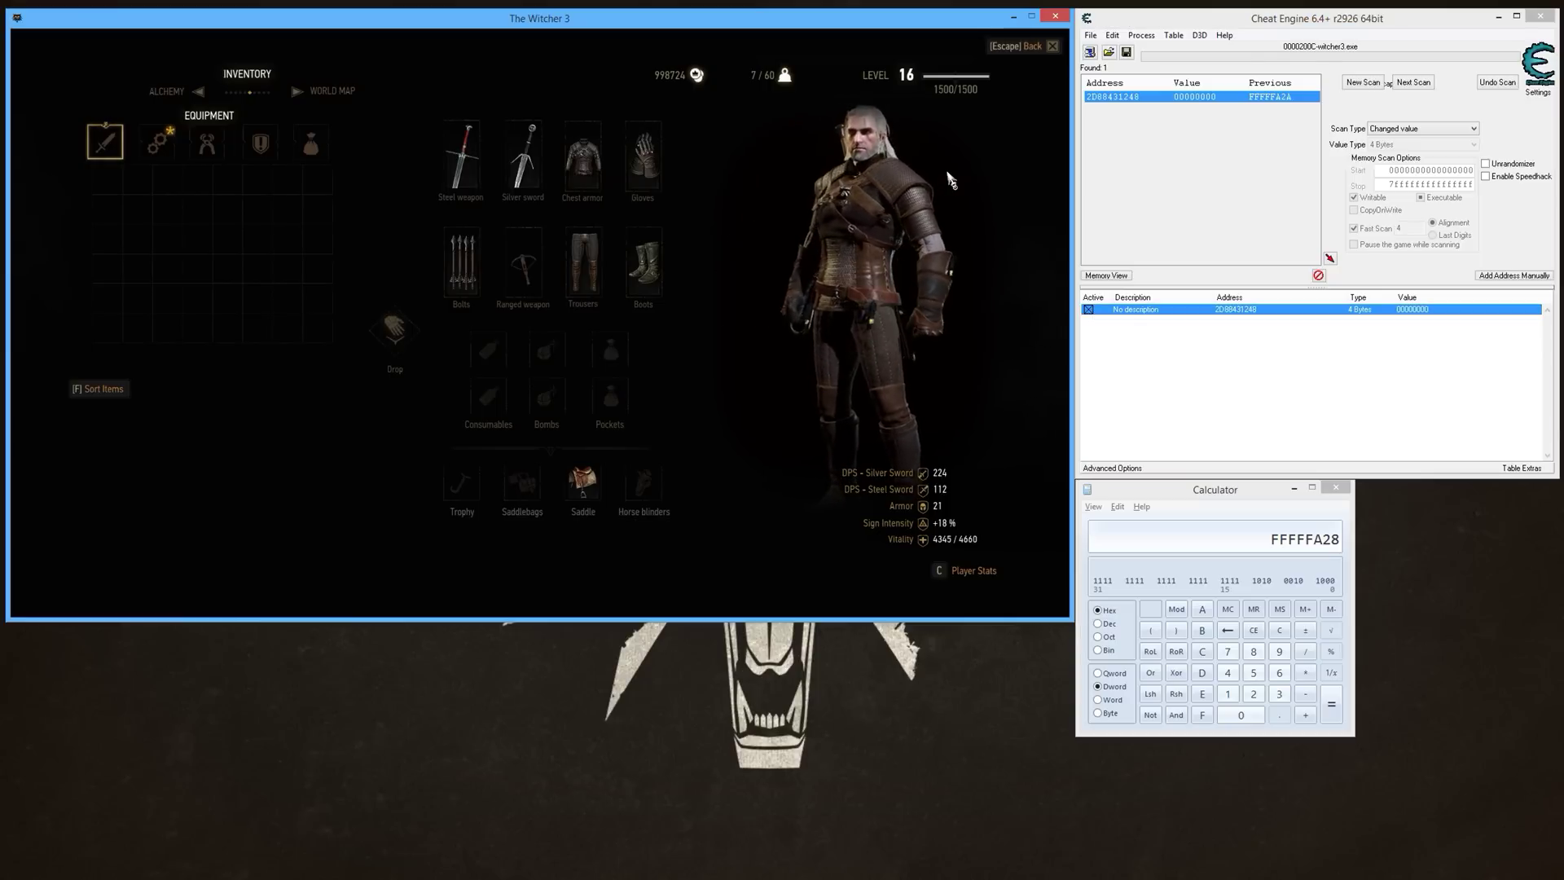
{"action": "key", "text": "Escape"}
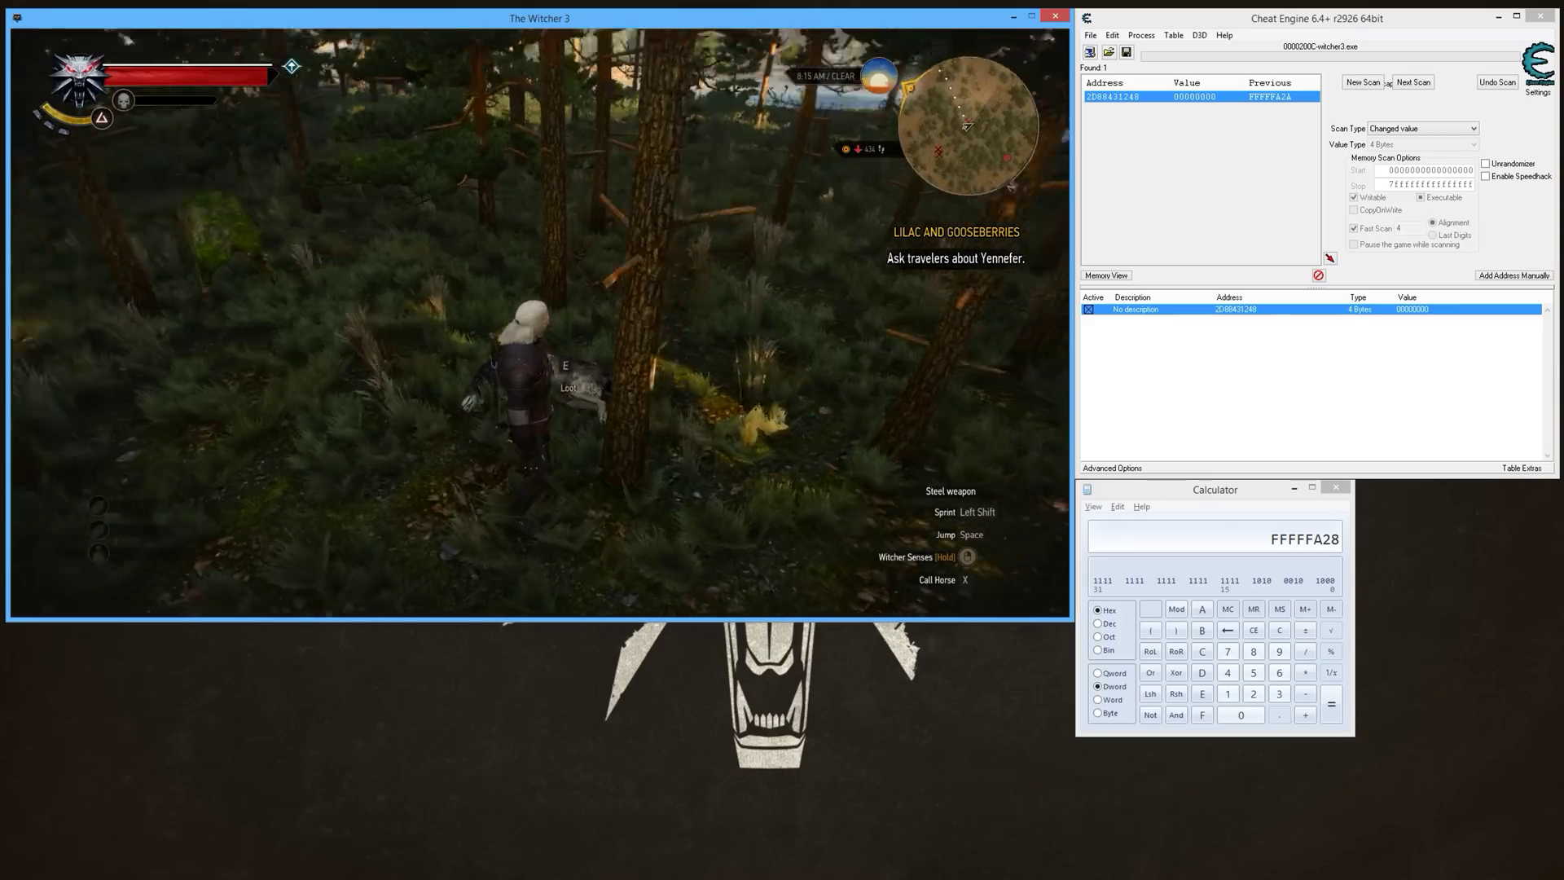
{"action": "key", "text": "w"}
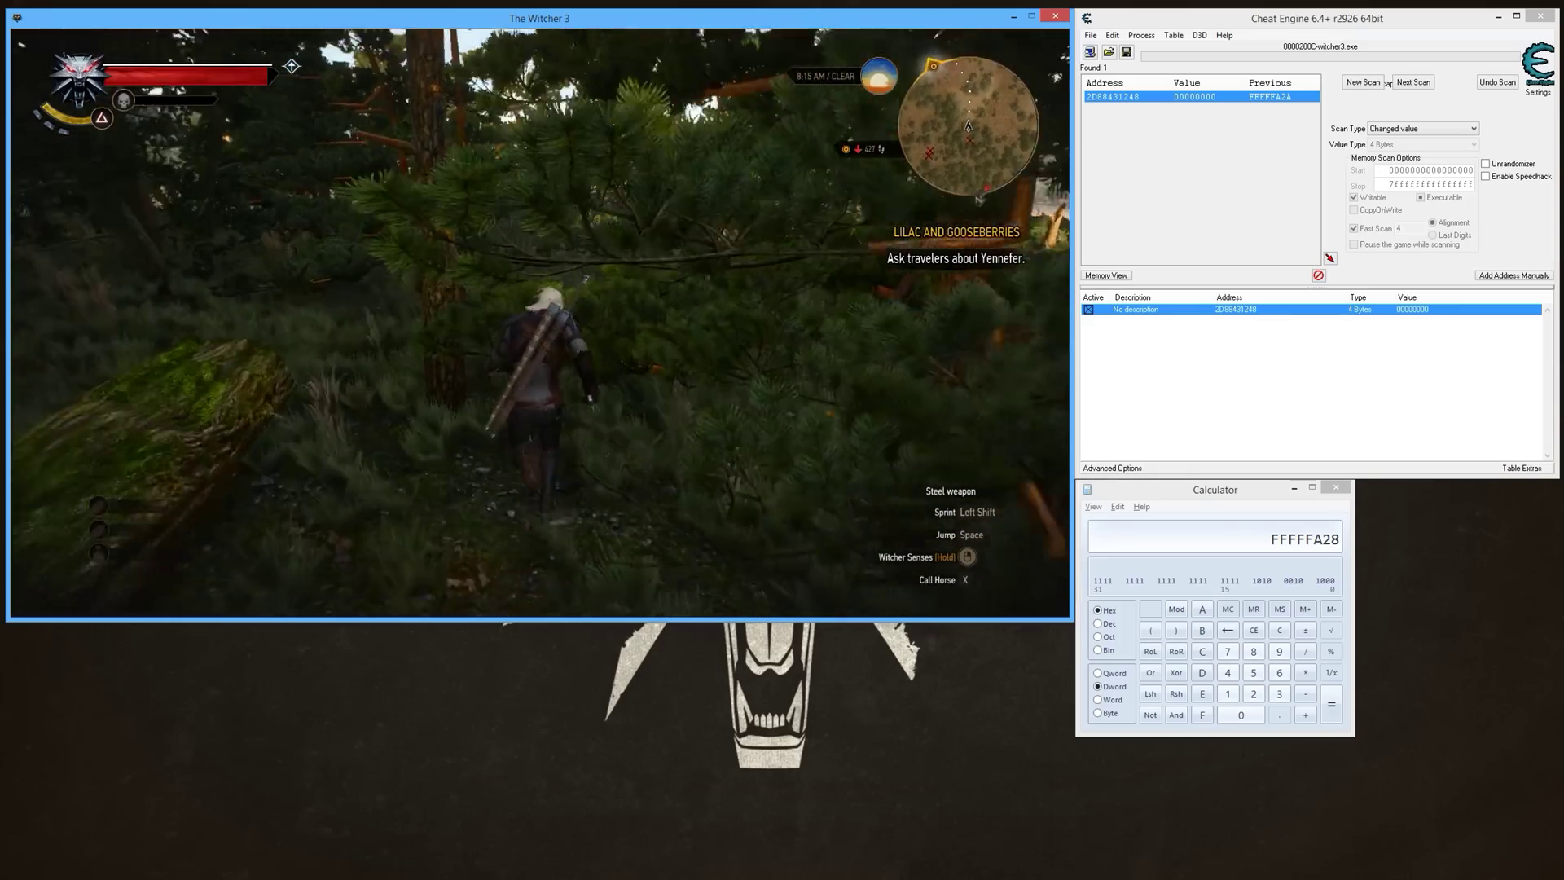
Keep running the character through the forest in The Witcher 3 with the experience value frozen.
{"action": "key", "text": "w"}
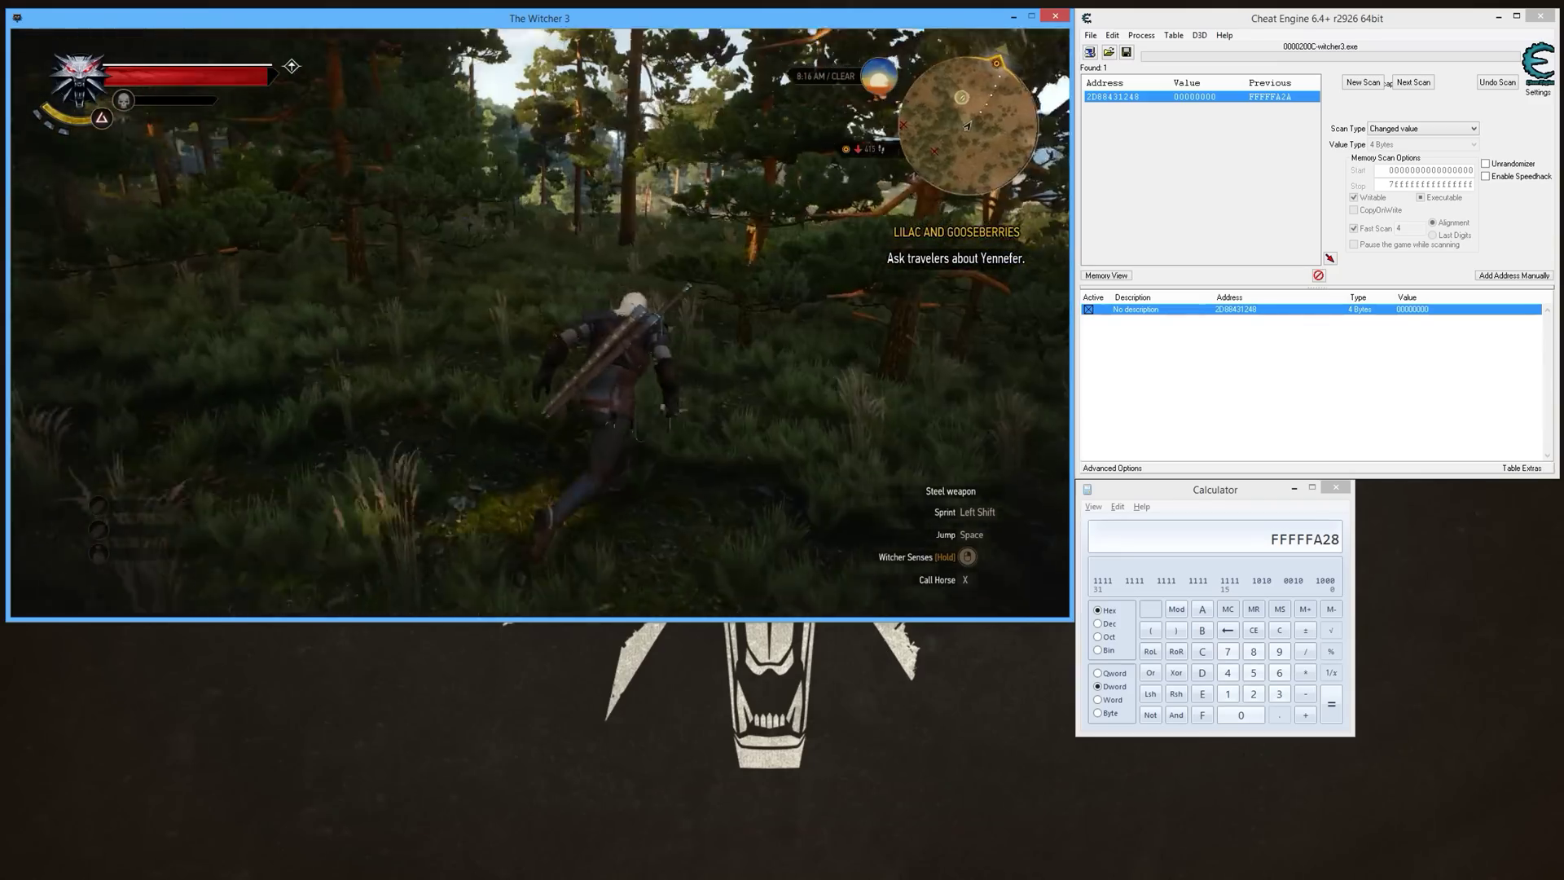
{"action": "key", "text": "w"}
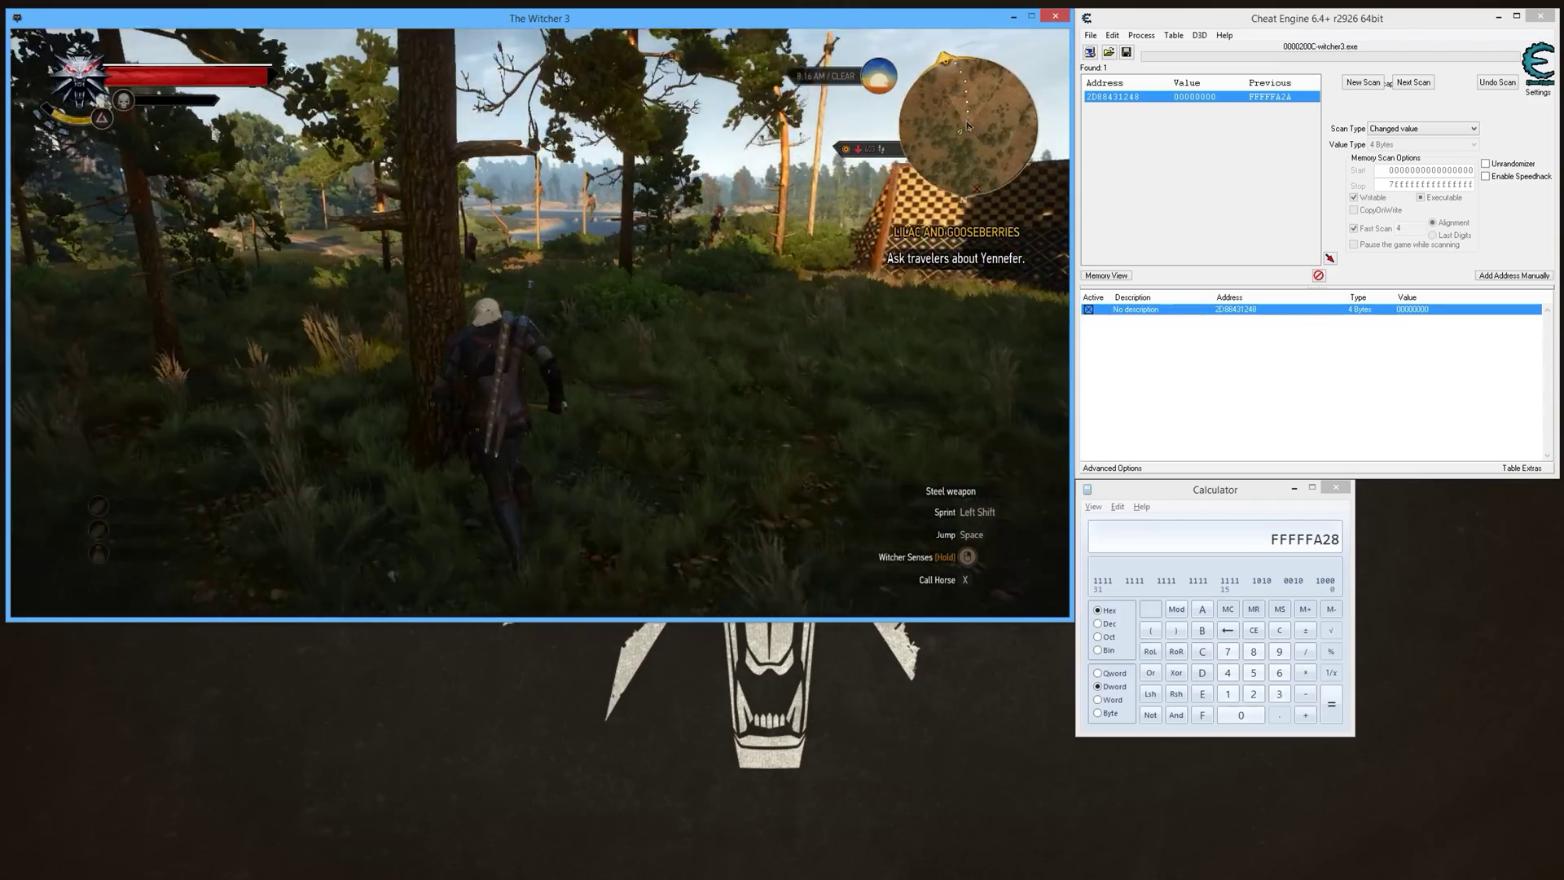
{"action": "key", "text": "w"}
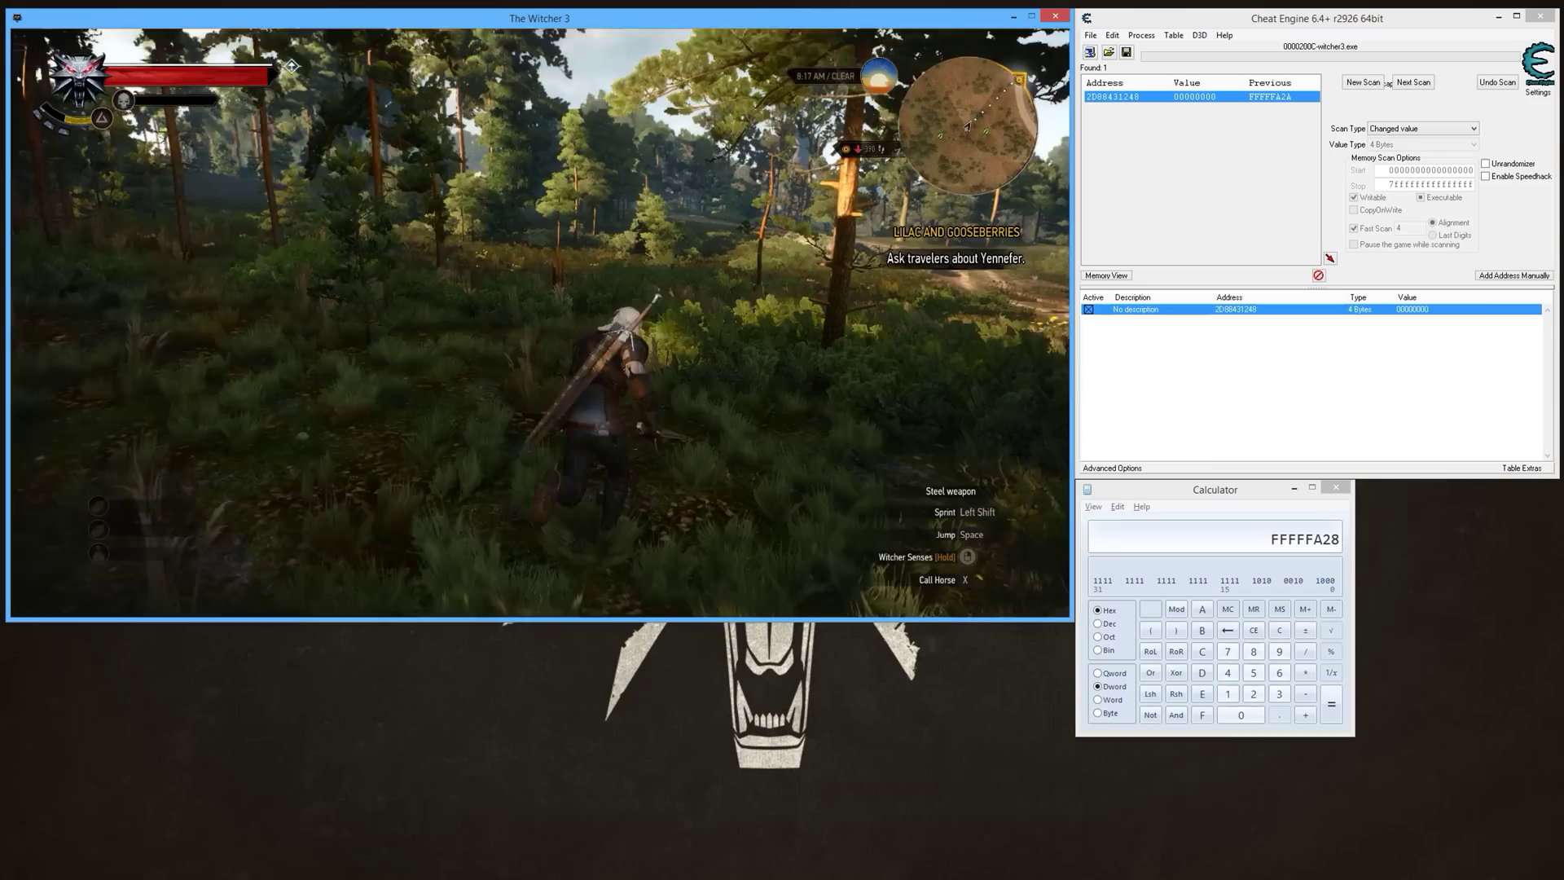
{"action": "key", "text": "w"}
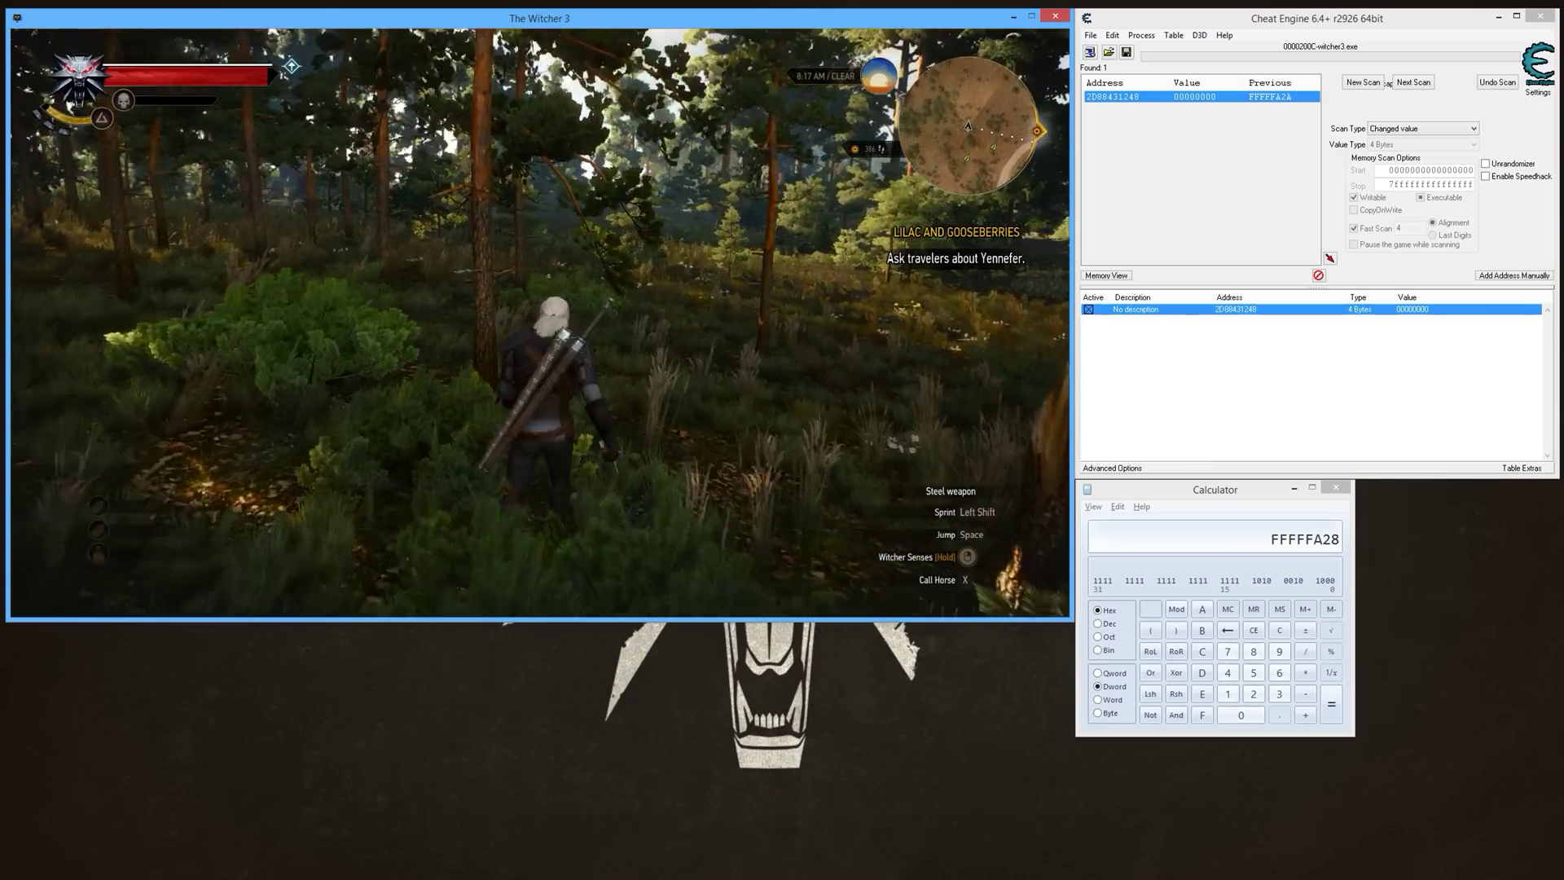
{"action": "key", "text": "w"}
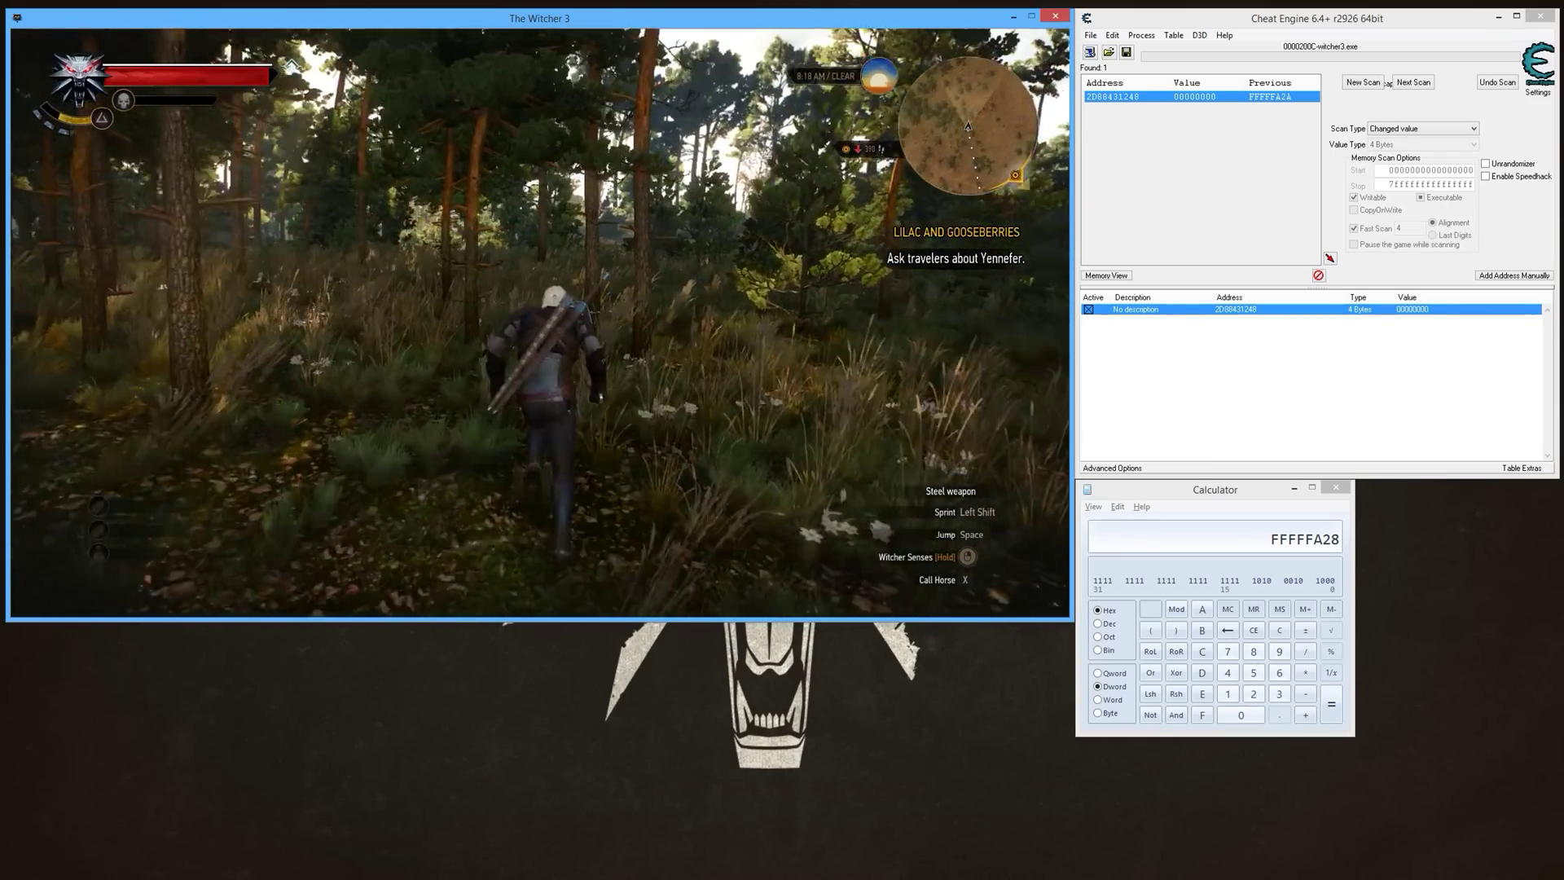
Pause The Witcher 3 and switch to Cheat Engine with the experience address listed.
{"action": "key", "text": "Escape"}
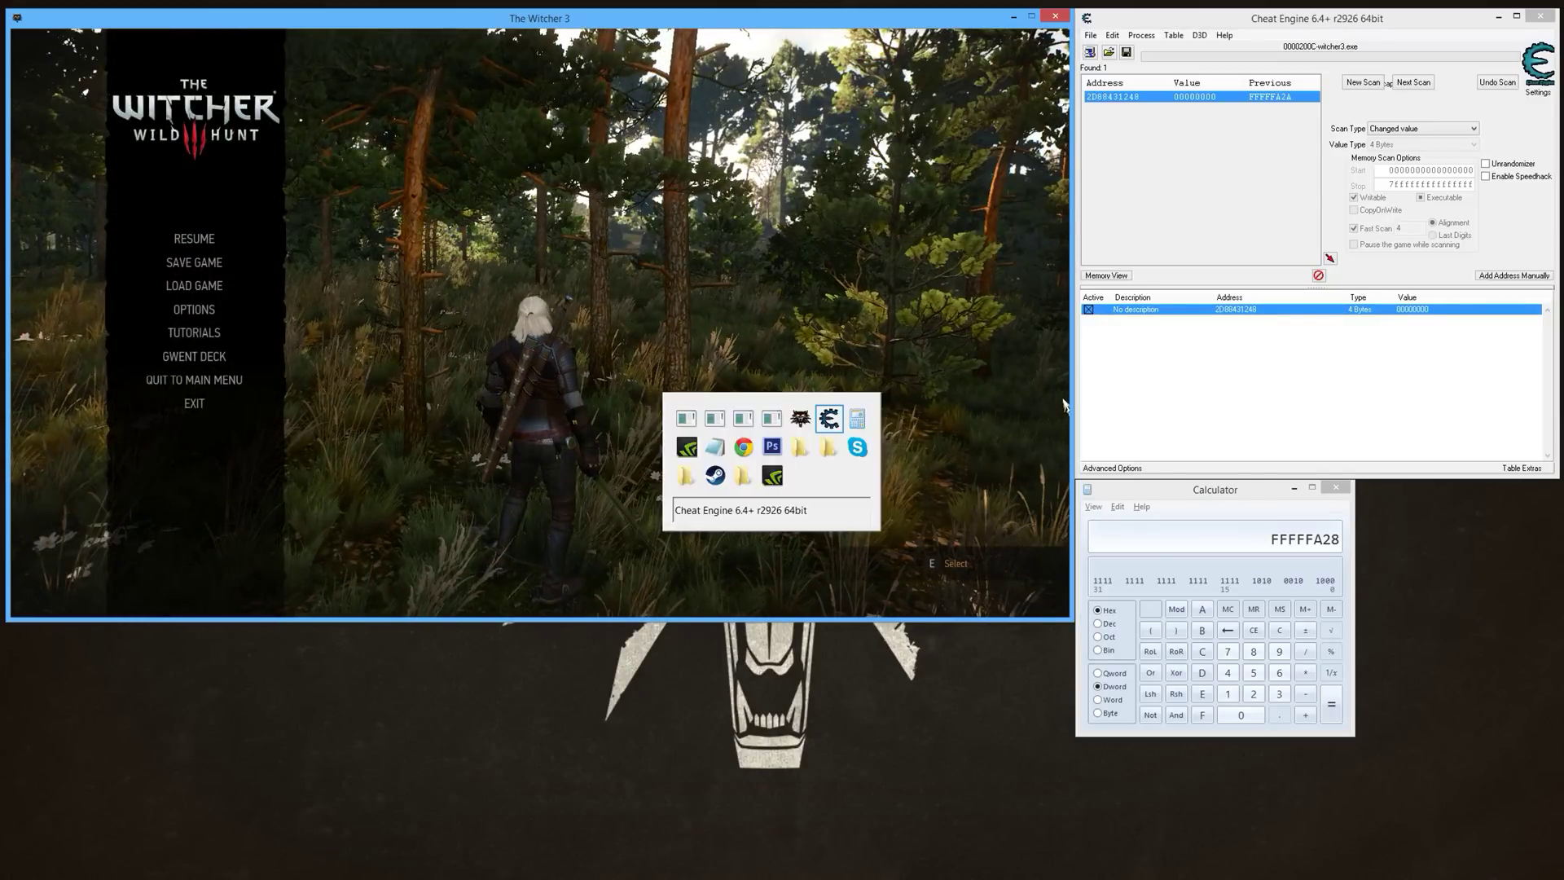
{"action": "key", "text": "alt+Tab"}
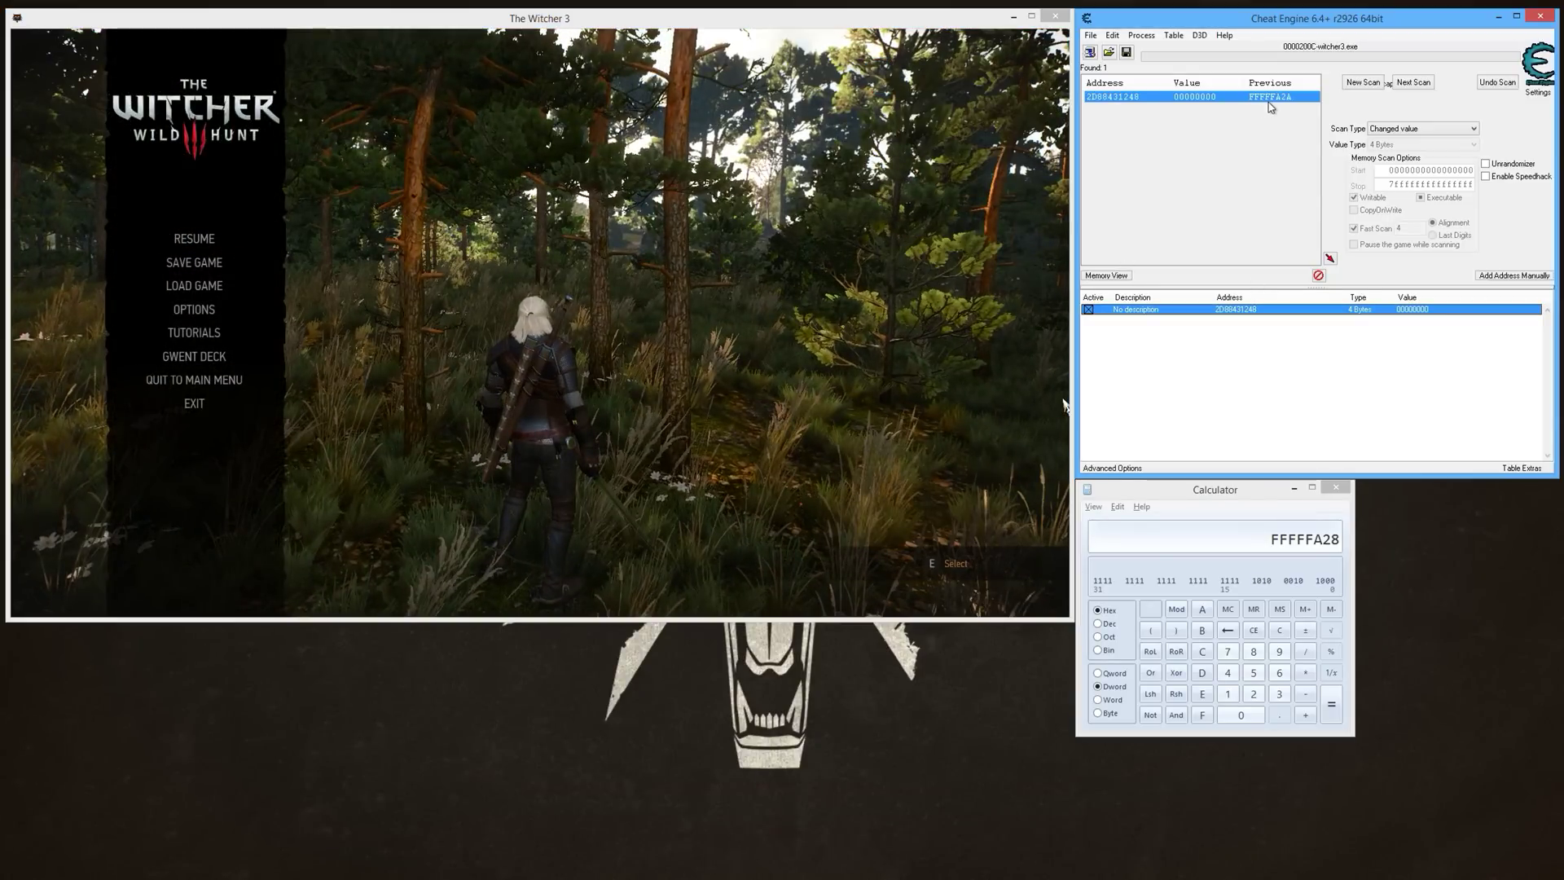